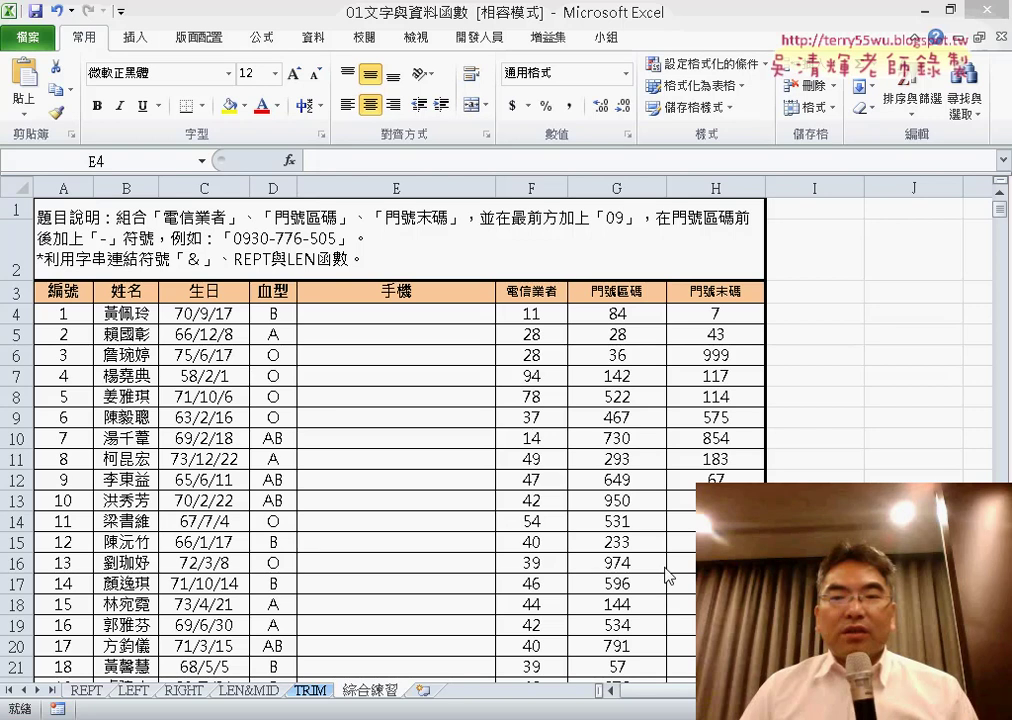
# On the LEN&MID sheet's MID exercise, widen column A so the full strings show.
pyautogui.click(252, 690)
pyautogui.scroll(-1, 522, 598)
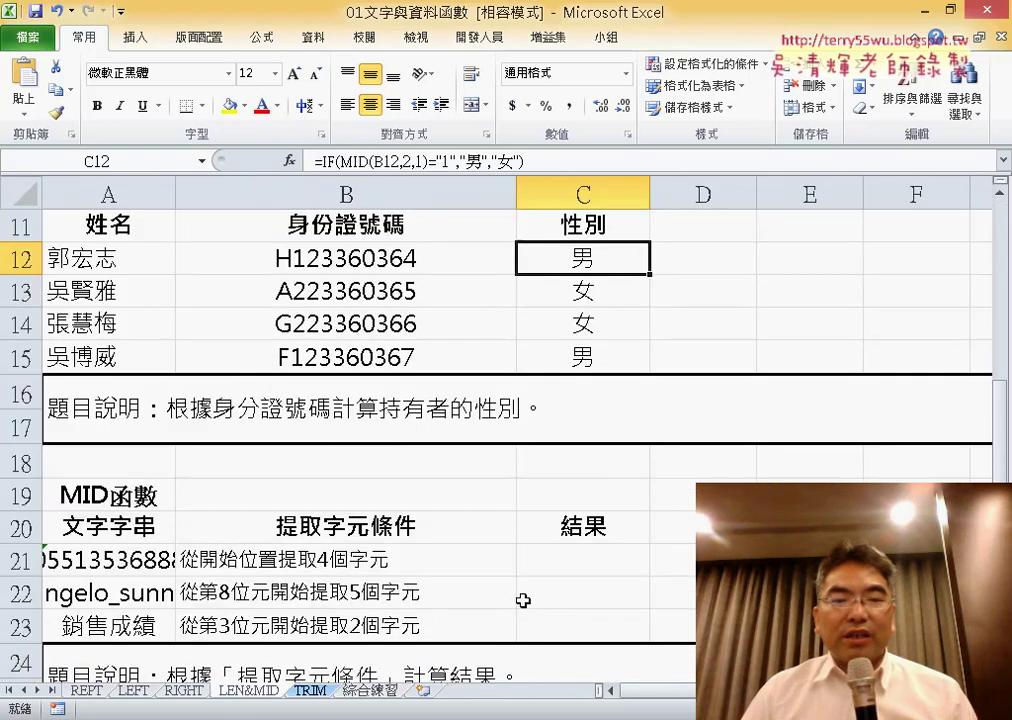
pyautogui.scroll(-2, 370, 443)
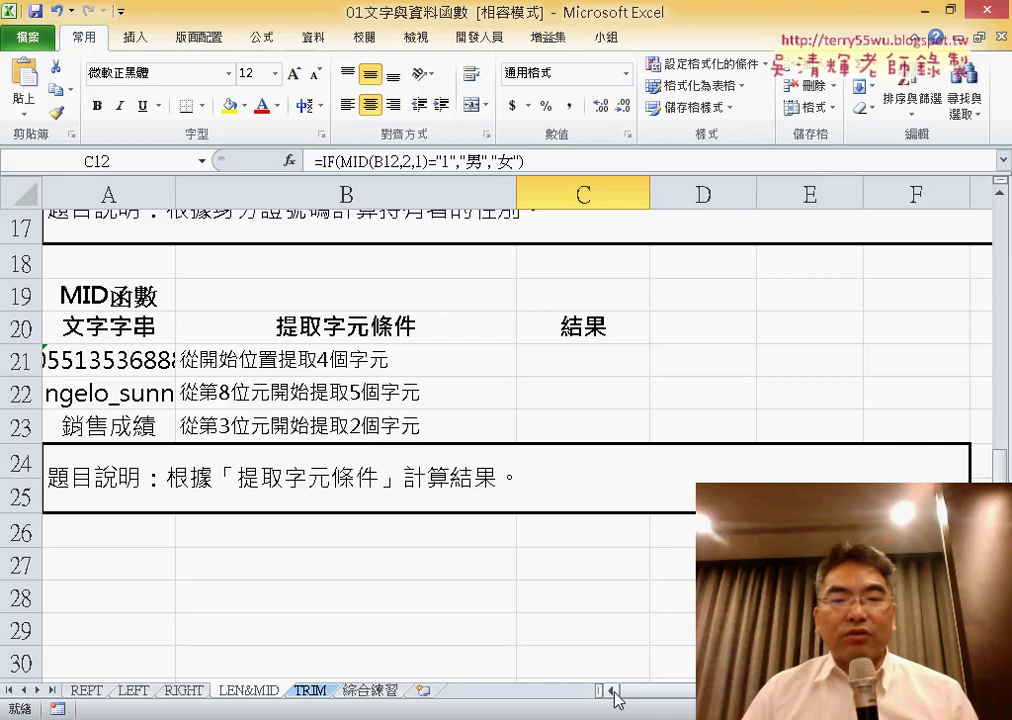
pyautogui.click(294, 366)
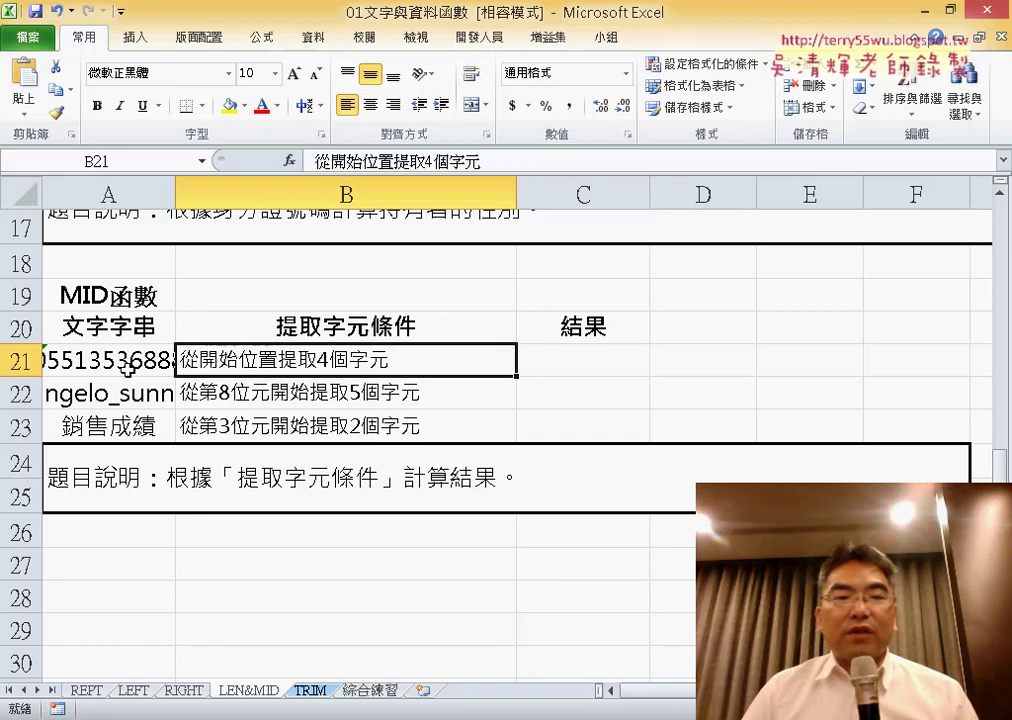
pyautogui.moveTo(169, 191); pyautogui.dragTo(241, 184)
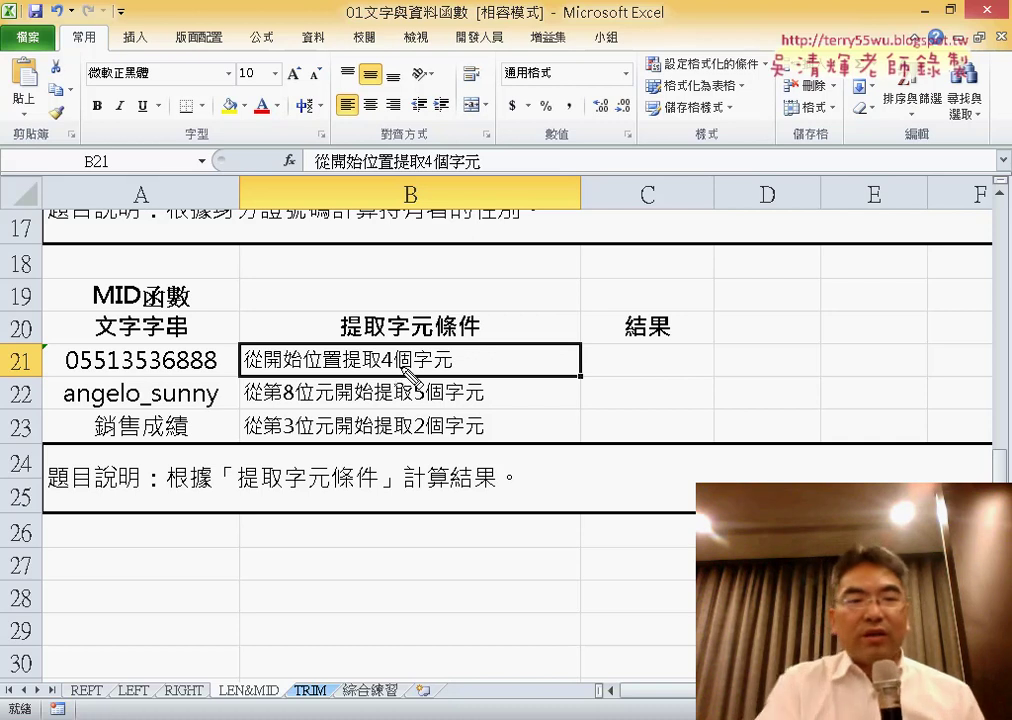
# Mark the digits 0551 and the MID heading, clear the marks, and select C21.
pyautogui.moveTo(115, 372)
pyautogui.mouseDown()
pyautogui.moveTo(68, 372)
pyautogui.moveTo(52, 348)
pyautogui.moveTo(121, 376)
pyautogui.mouseUp()
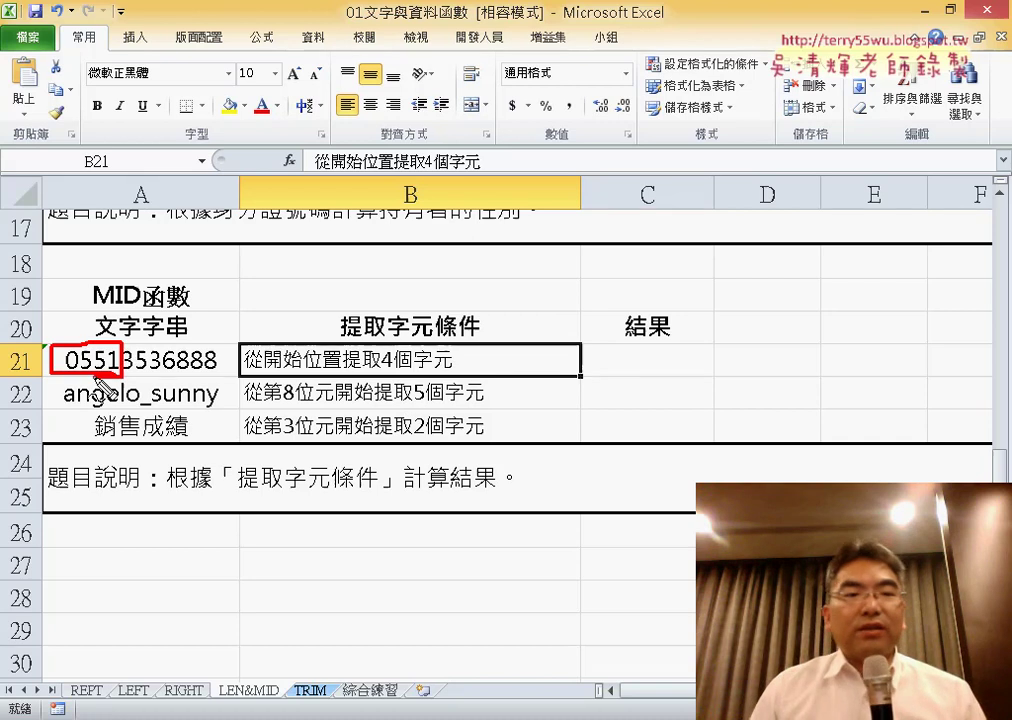
pyautogui.moveTo(97, 309); pyautogui.dragTo(131, 313)
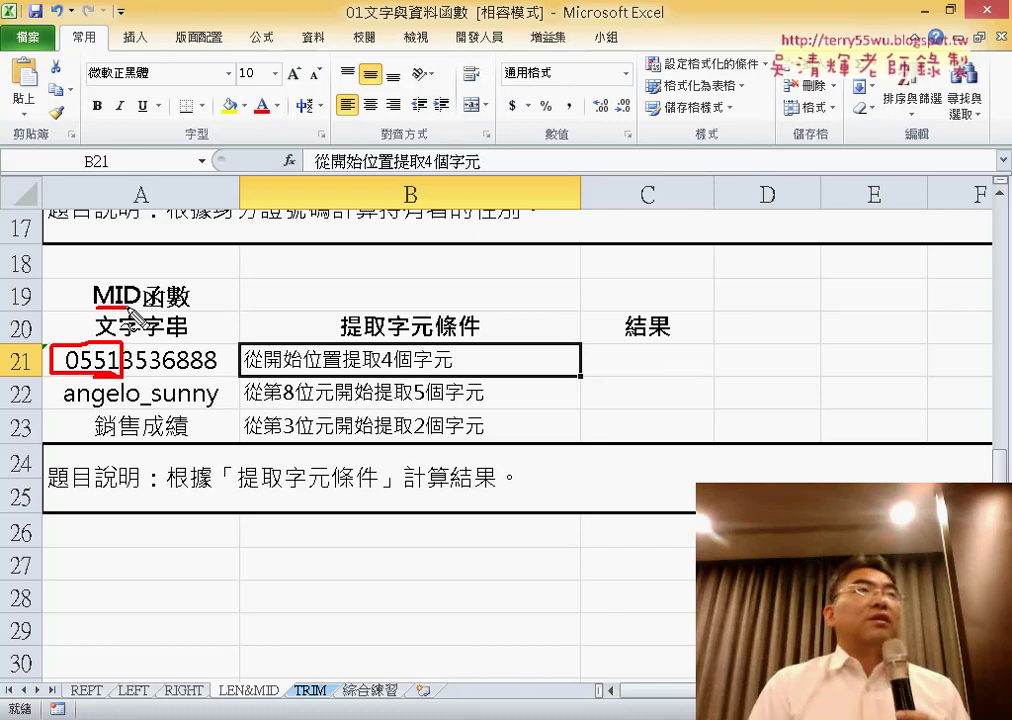
pyautogui.press('Escape')
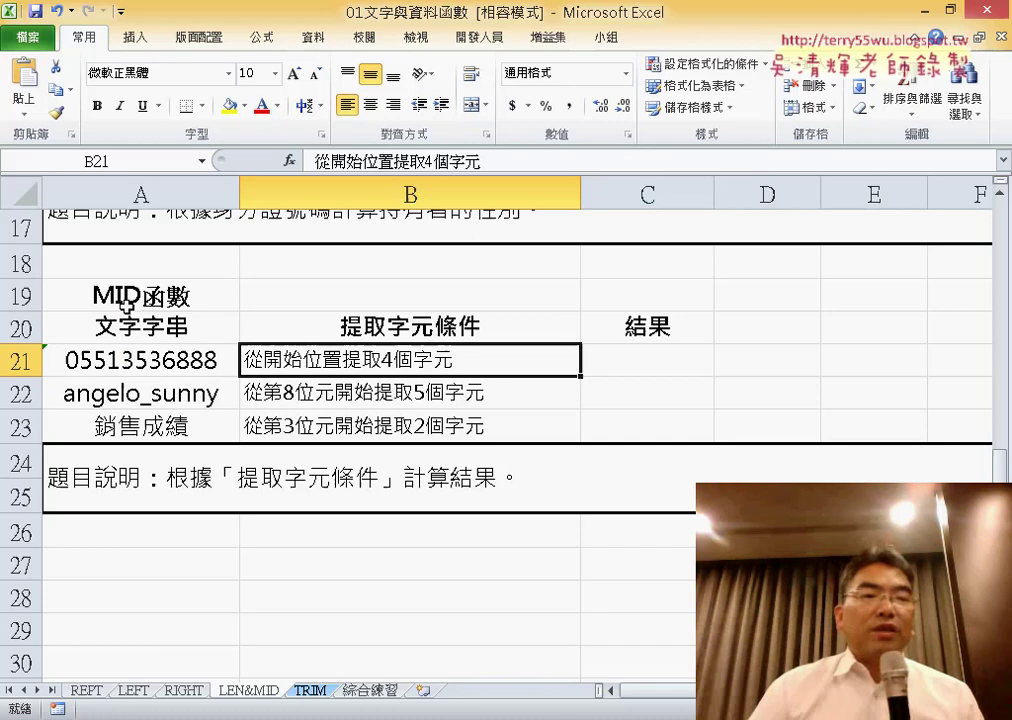
pyautogui.click(659, 368)
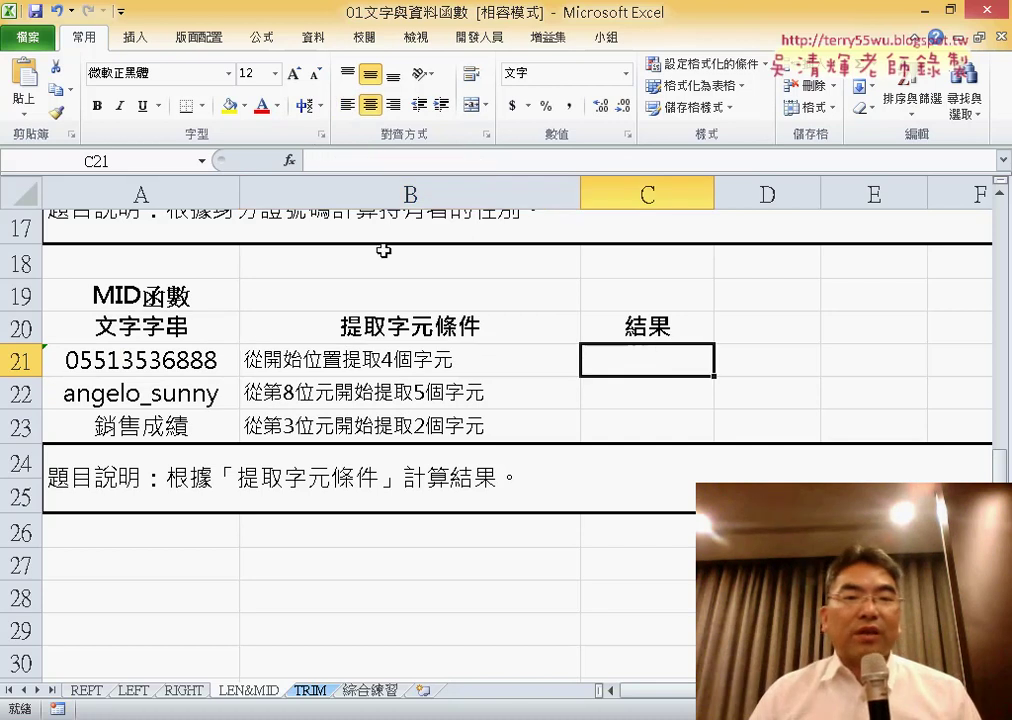
# Insert the MID function into C21 from the 文字 (Text) function category.
pyautogui.click(289, 161)
pyautogui.moveTo(522, 277); pyautogui.dragTo(556, 191)
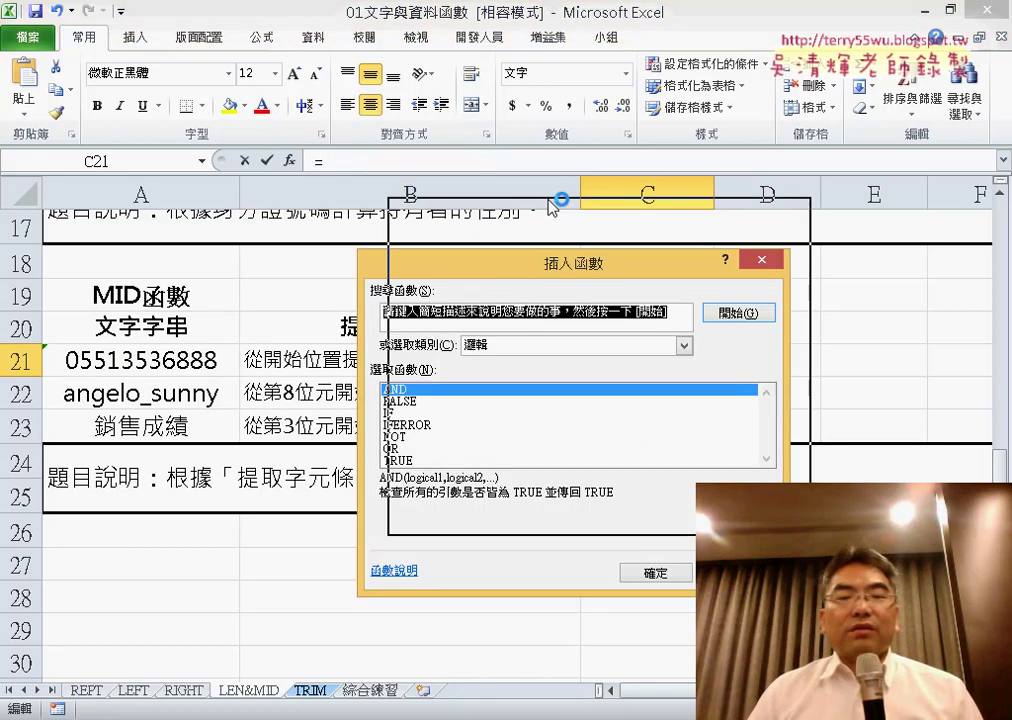
pyautogui.click(594, 260)
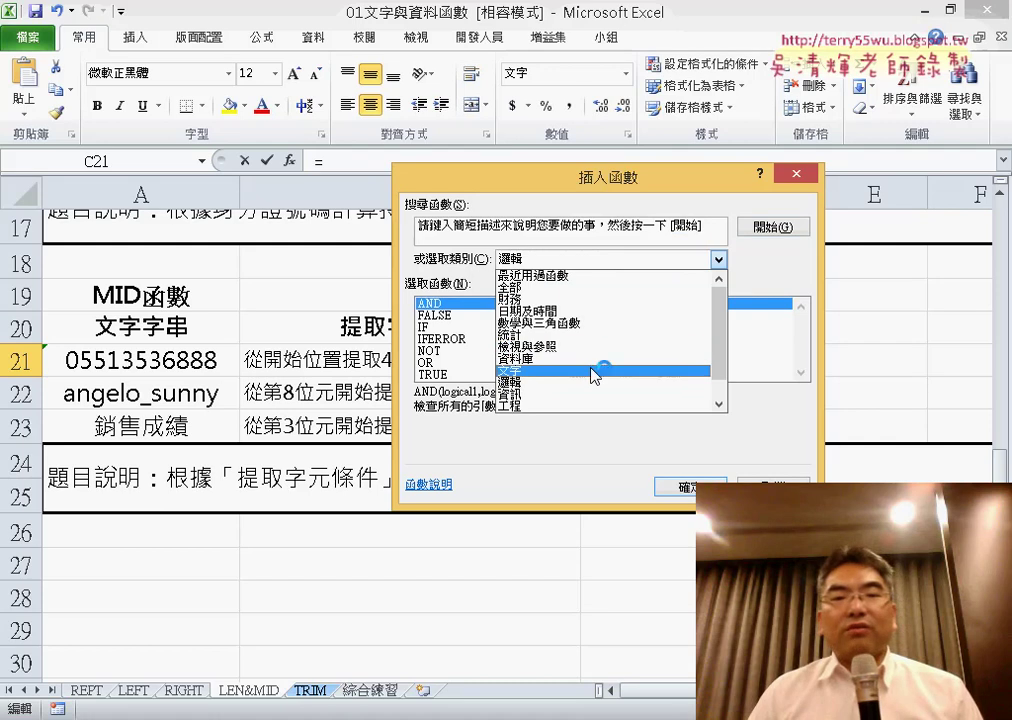
pyautogui.click(596, 369)
pyautogui.click(802, 372)
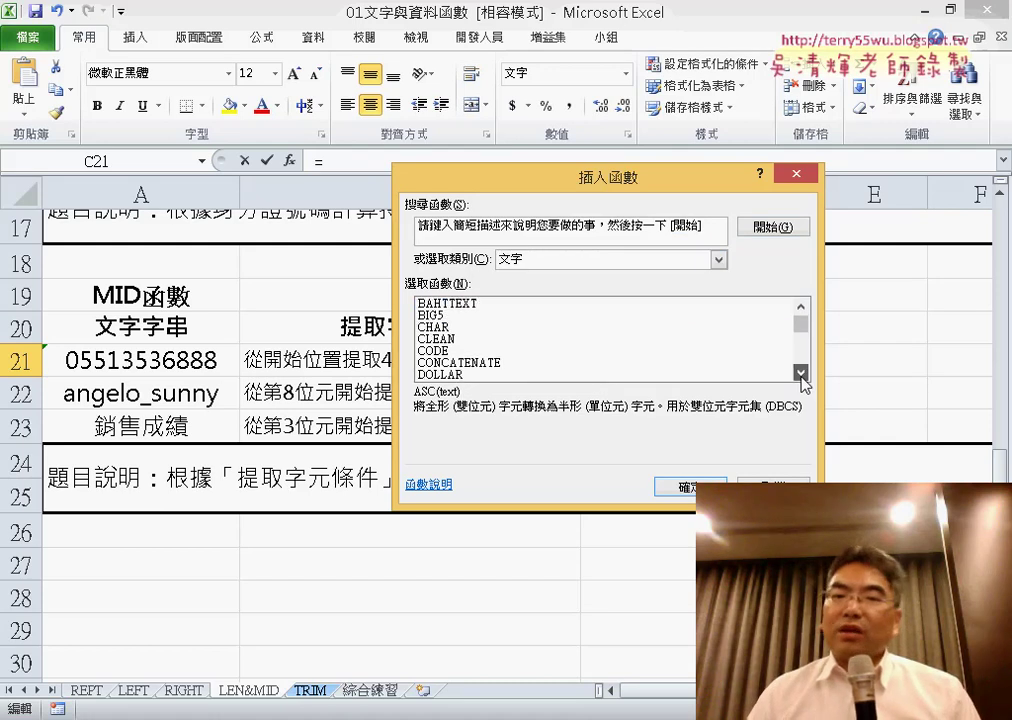
pyautogui.click(802, 372)
pyautogui.click(802, 372)
pyautogui.click(802, 372)
pyautogui.click(802, 372)
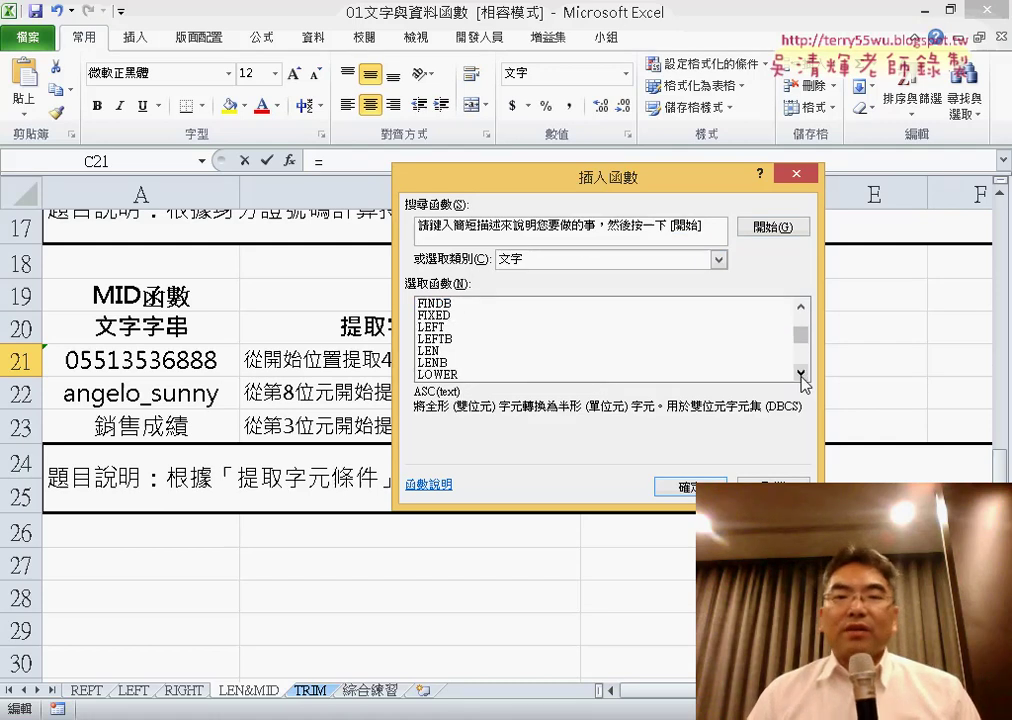
pyautogui.click(802, 372)
pyautogui.click(802, 372)
pyautogui.click(802, 372)
pyautogui.click(466, 352)
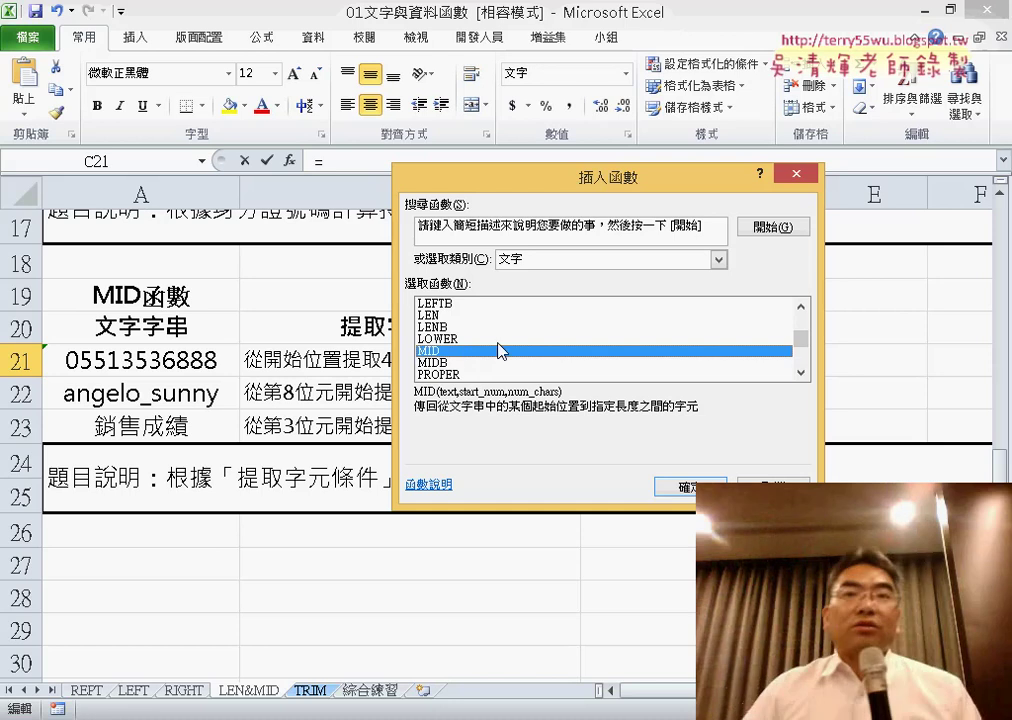
pyautogui.click(680, 487)
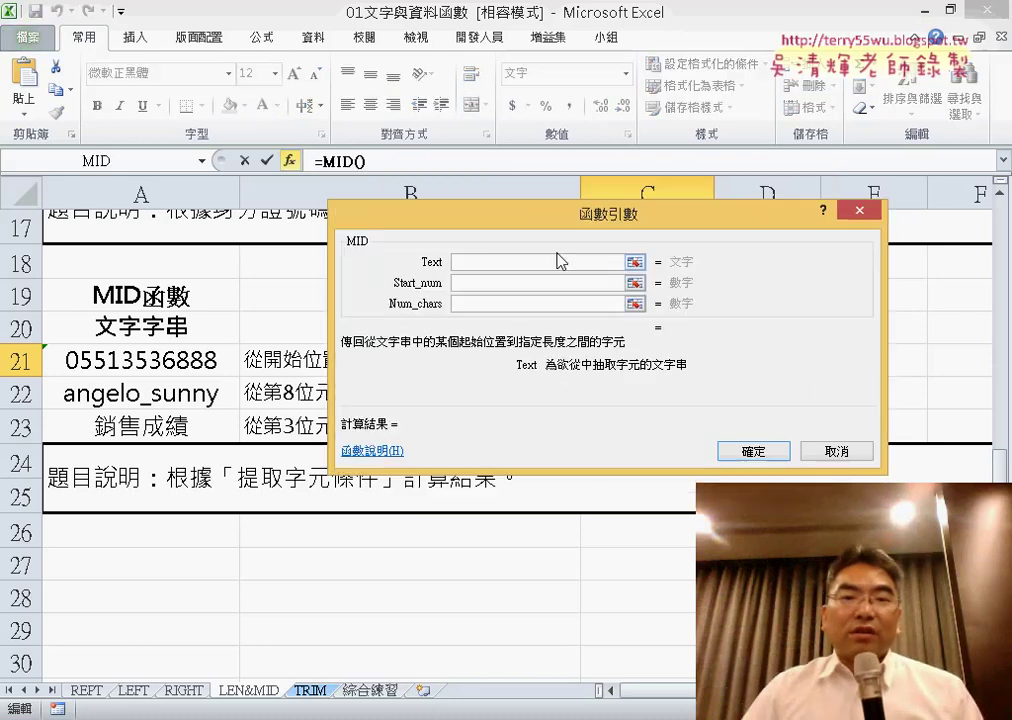
# Fill the MID arguments with A21 as Text, start 1 and 4 characters, previewing 0551.
pyautogui.moveTo(557, 231); pyautogui.dragTo(597, 252)
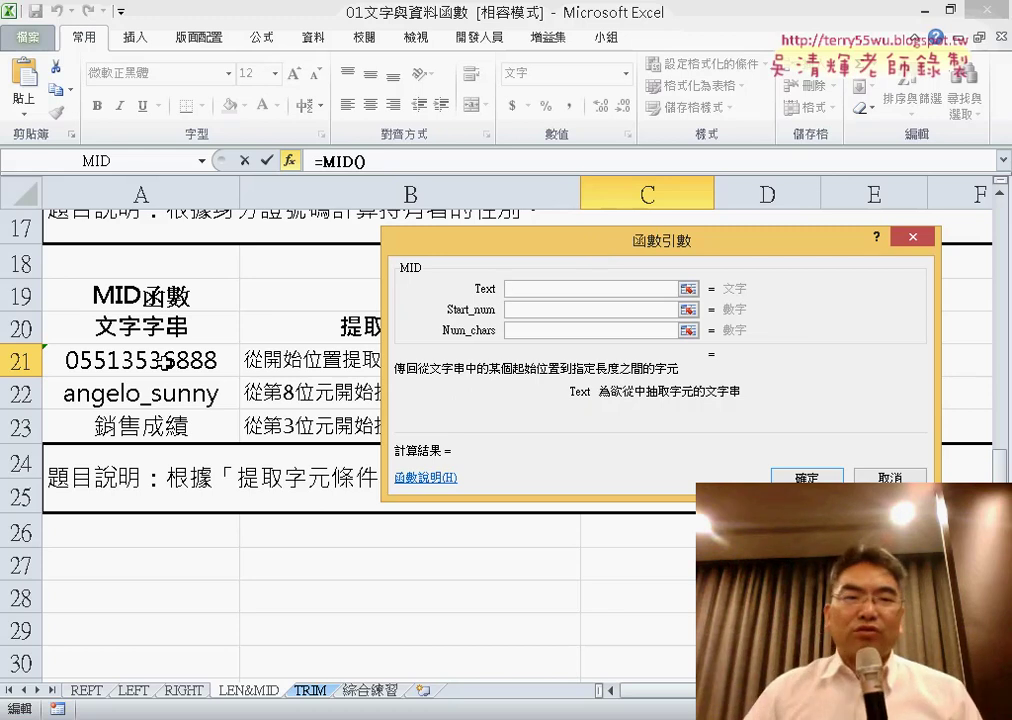
pyautogui.click(165, 362)
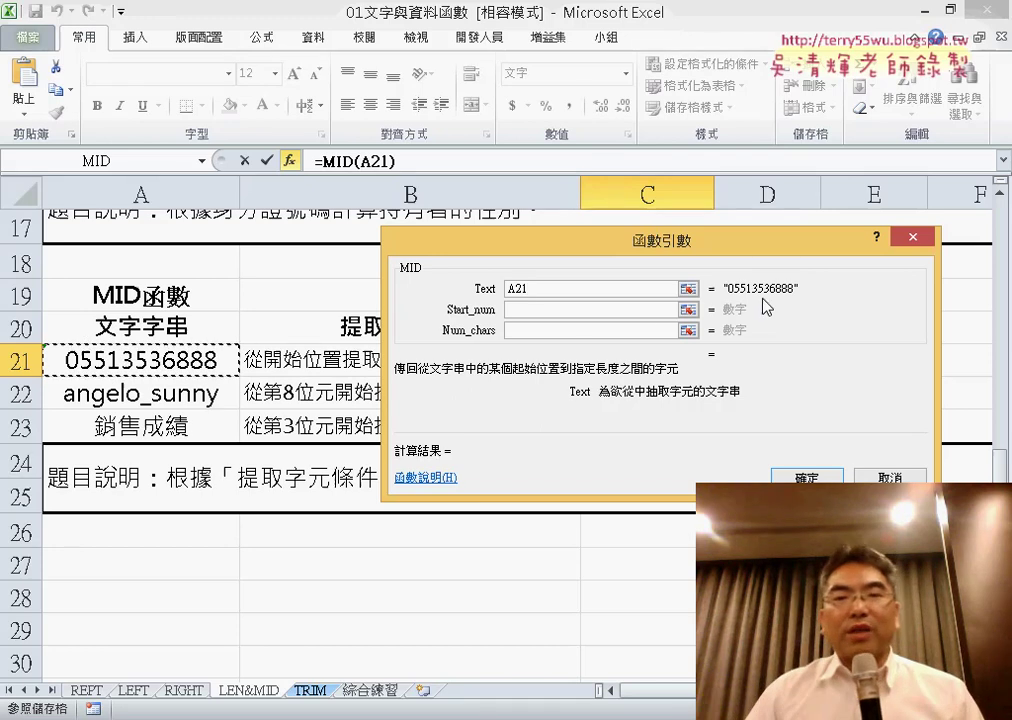
pyautogui.click(551, 310)
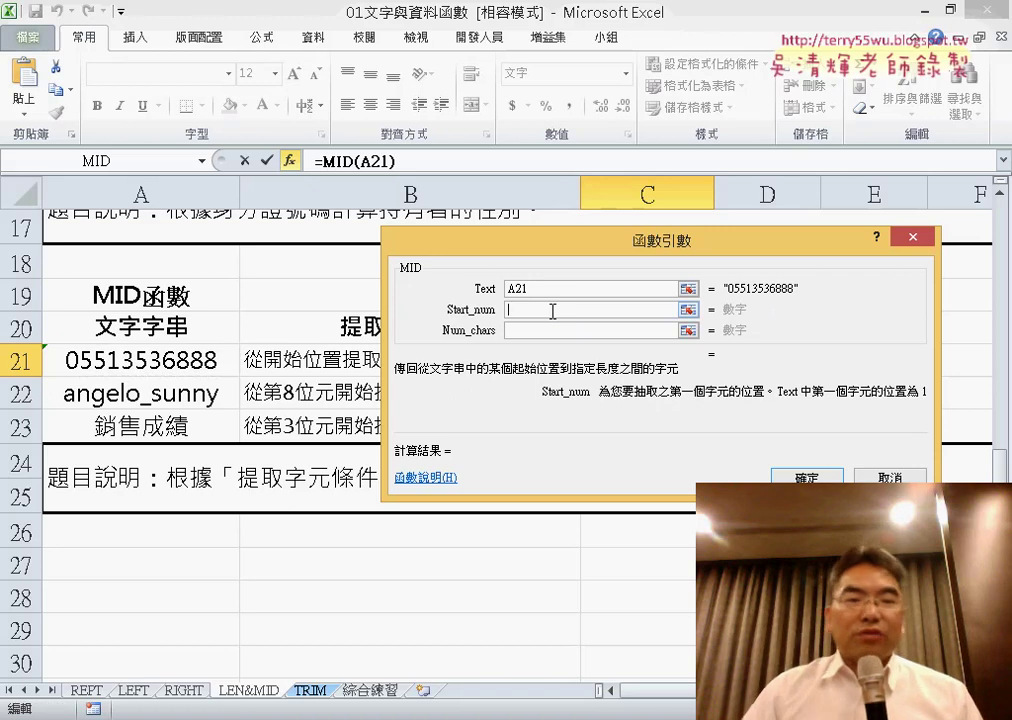
pyautogui.write('2')
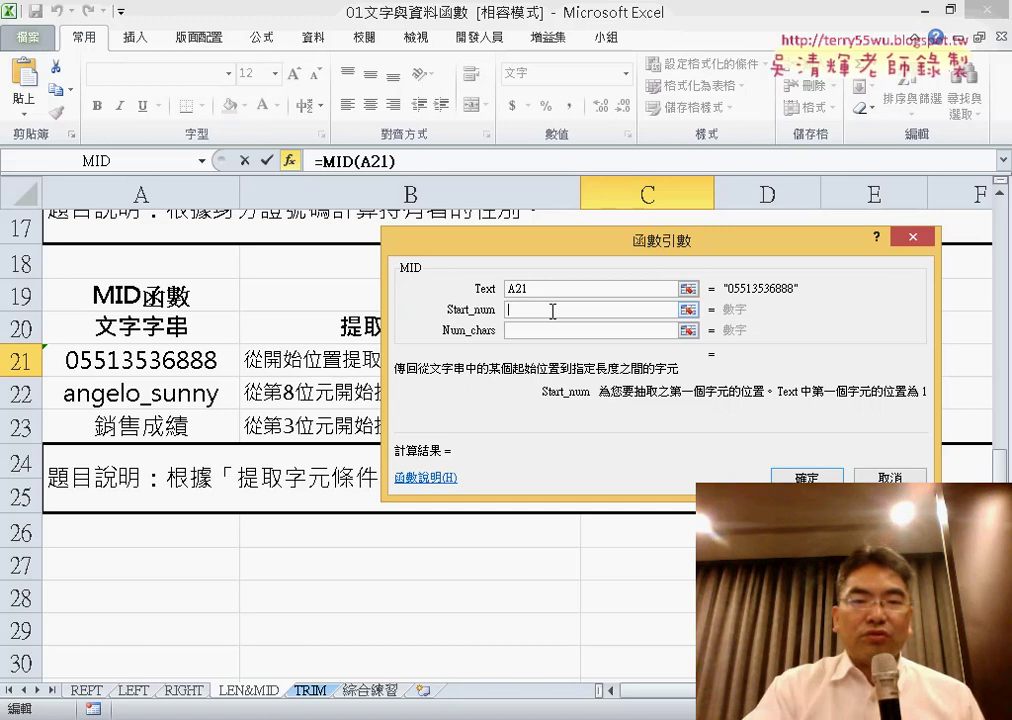
pyautogui.write('1')
pyautogui.click(550, 331)
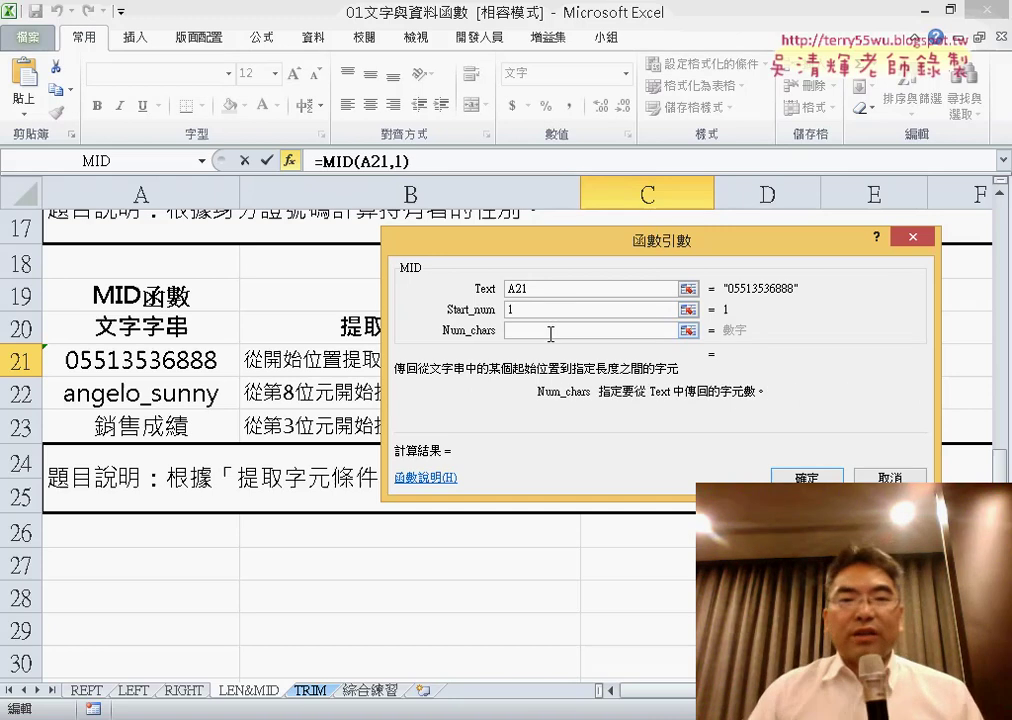
pyautogui.write('4')
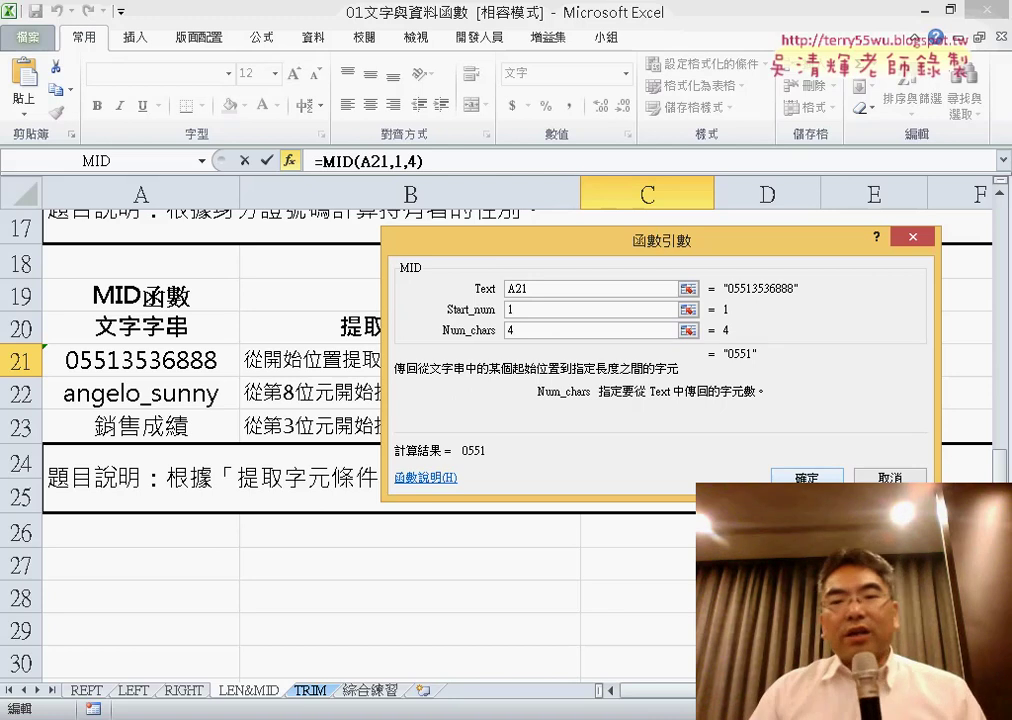
pyautogui.moveTo(784, 482); pyautogui.dragTo(848, 466)
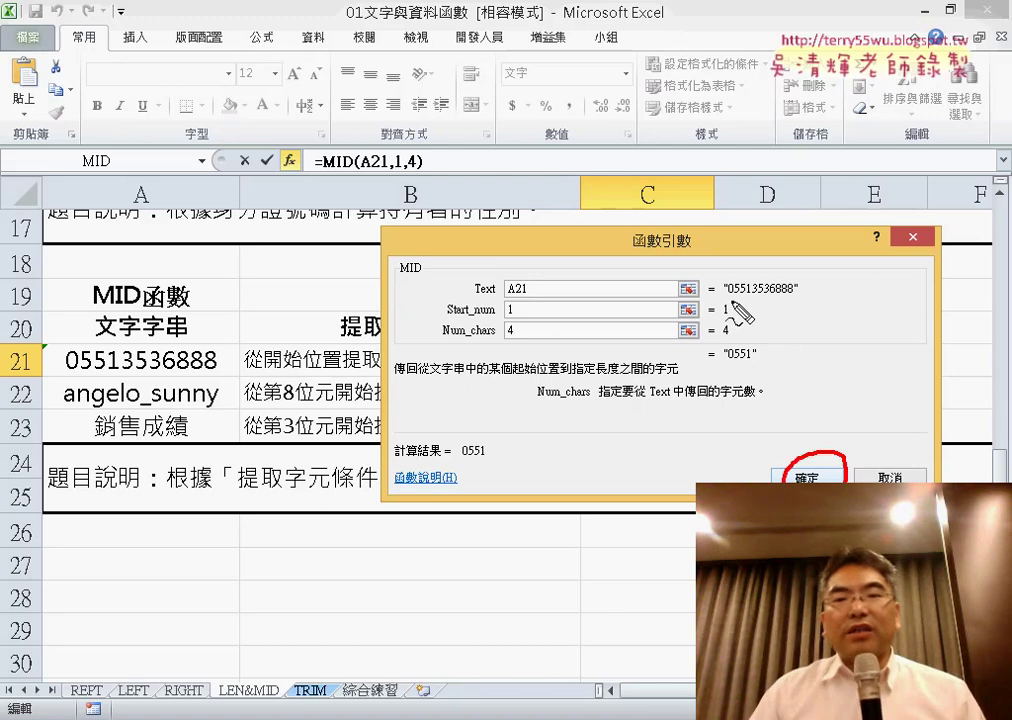
pyautogui.moveTo(781, 295)
pyautogui.mouseDown()
pyautogui.moveTo(724, 298)
pyautogui.moveTo(772, 368)
pyautogui.mouseUp()
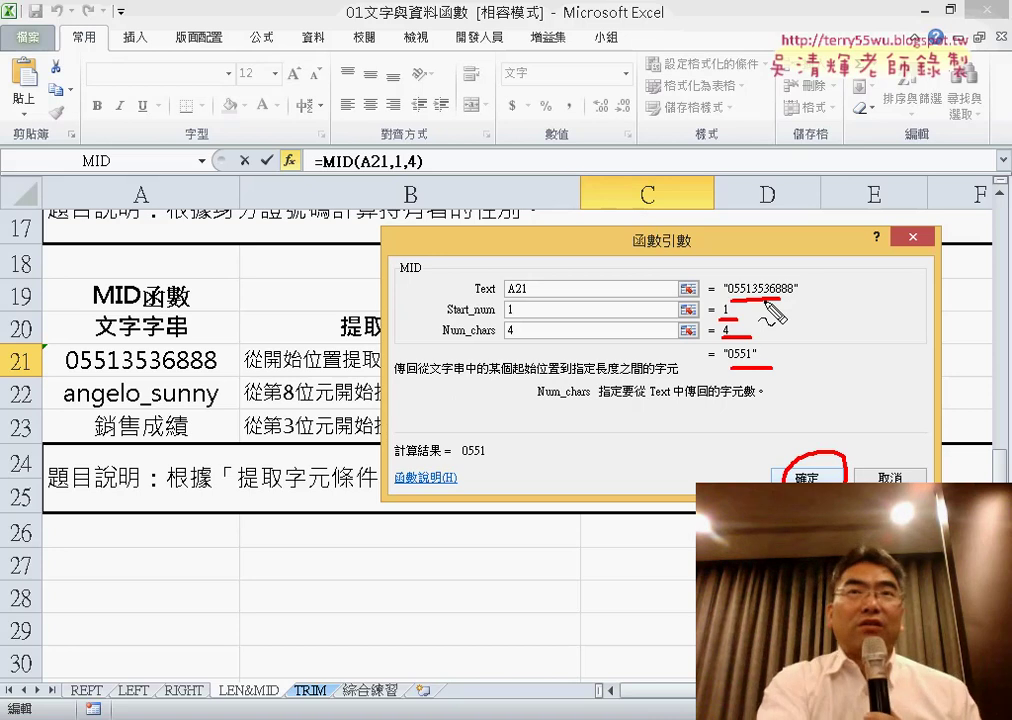
pyautogui.press('Escape')
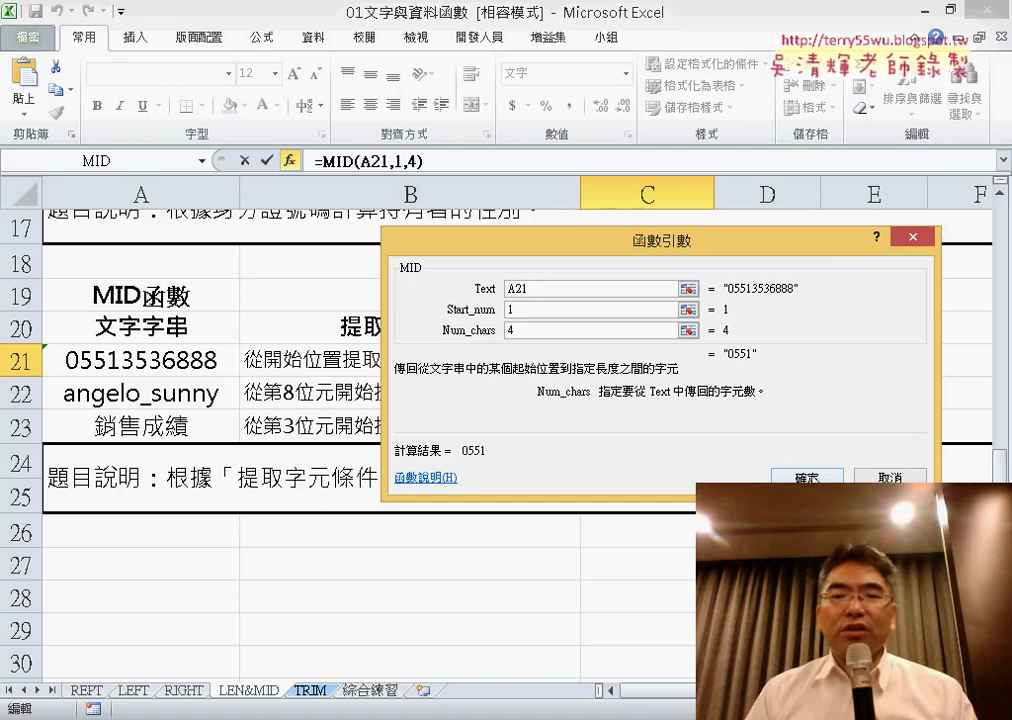
pyautogui.click(808, 477)
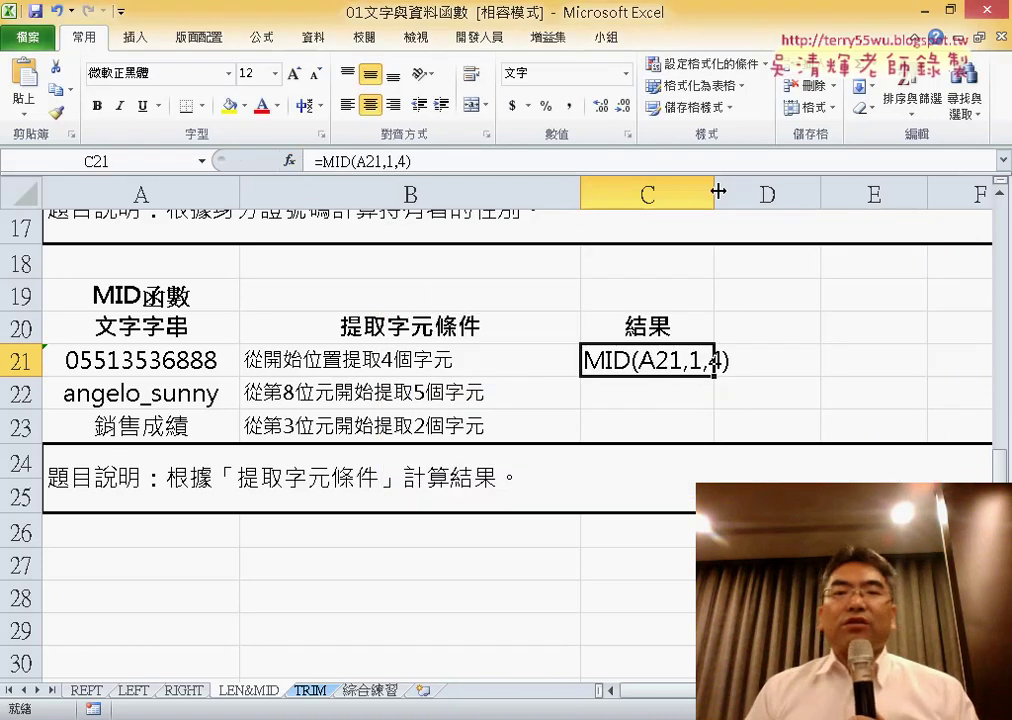
# Widen column C so the =MID(A21,1,4) text in C21 fits.
pyautogui.moveTo(718, 191); pyautogui.dragTo(781, 191)
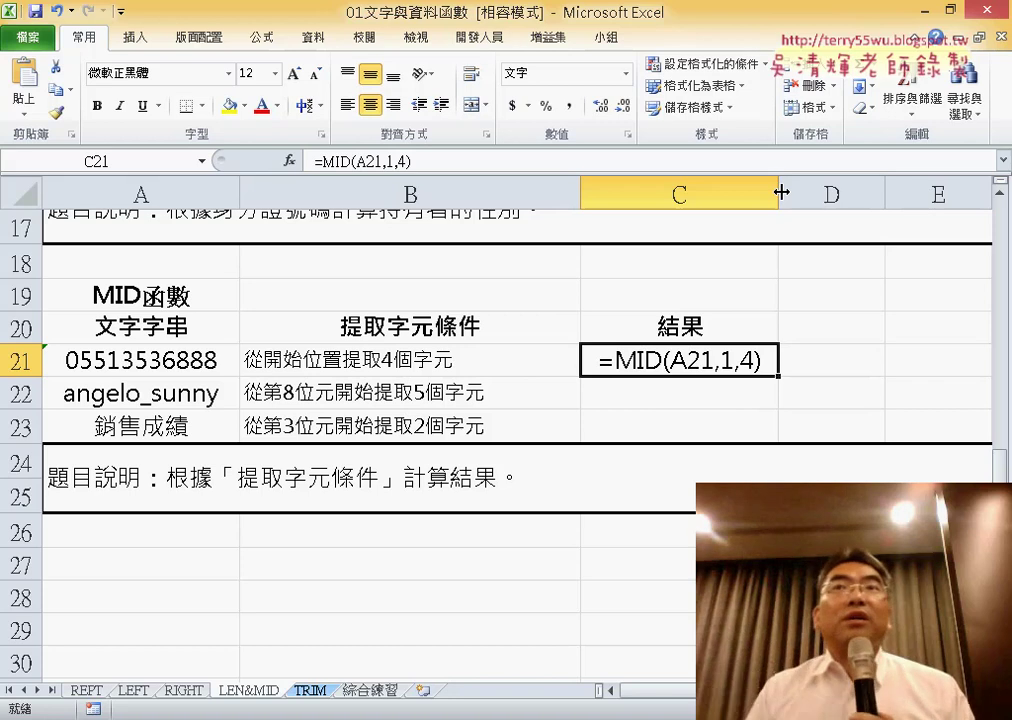
# Reformat C21 from Text to General (通用格式) in Format Cells.
pyautogui.rightClick(634, 362)
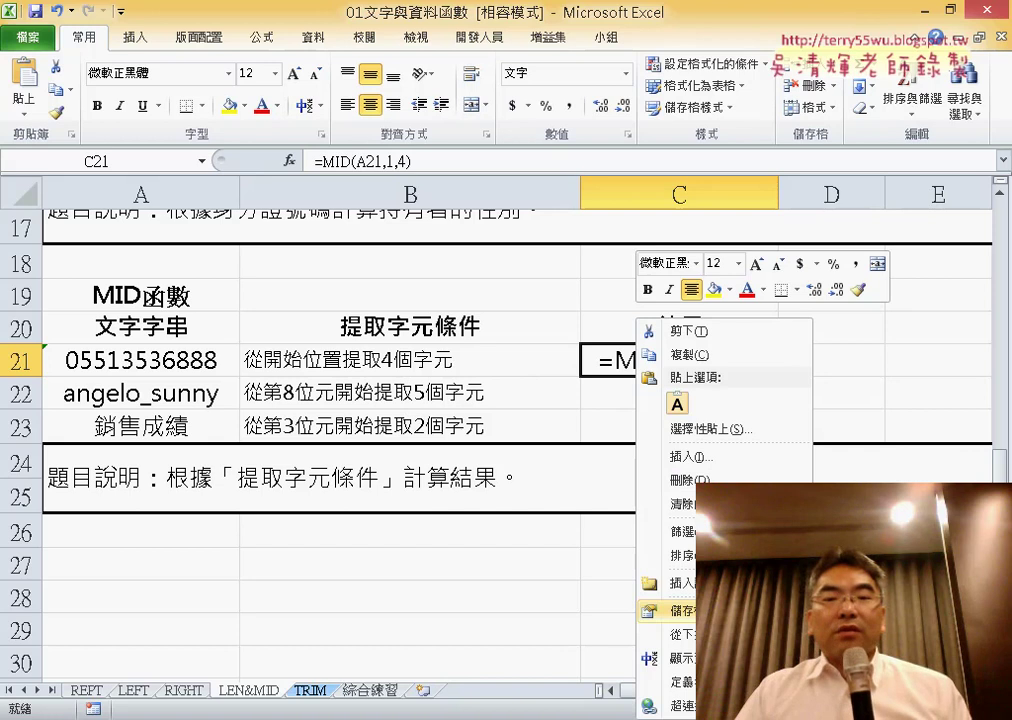
pyautogui.press('Escape')
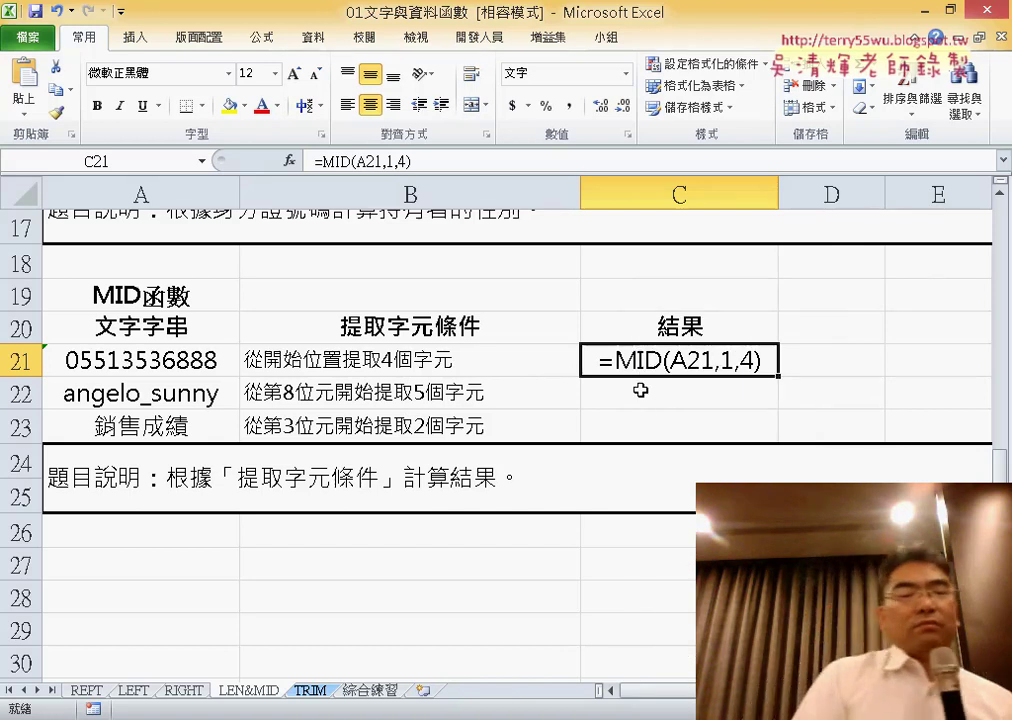
pyautogui.hotkey('ctrl', '1')
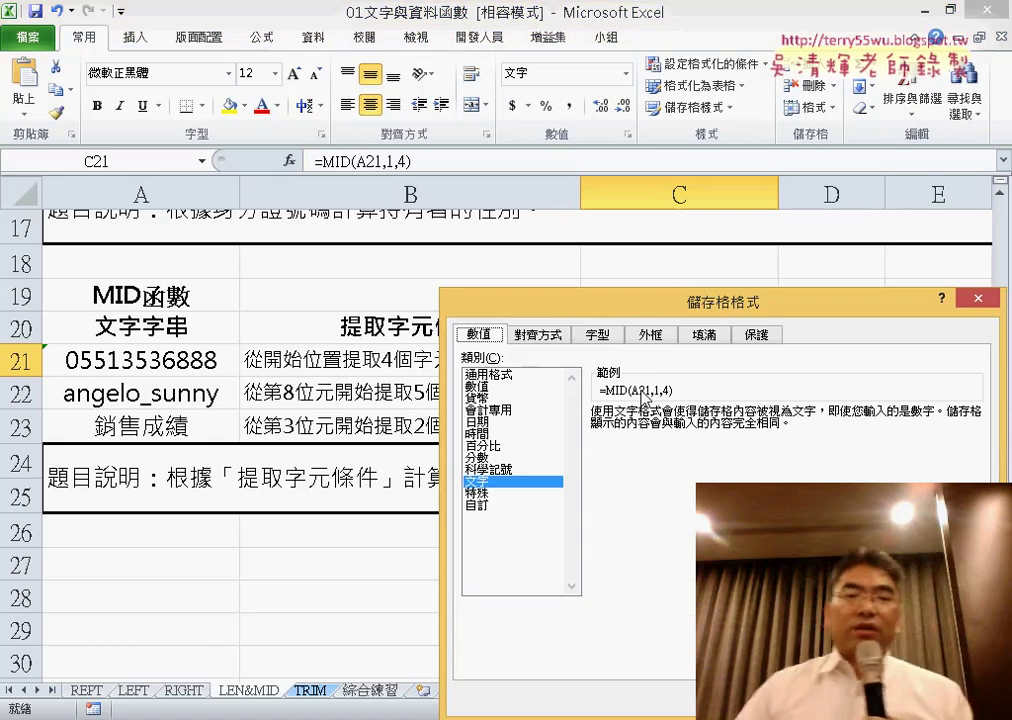
pyautogui.moveTo(636, 314); pyautogui.dragTo(238, 38)
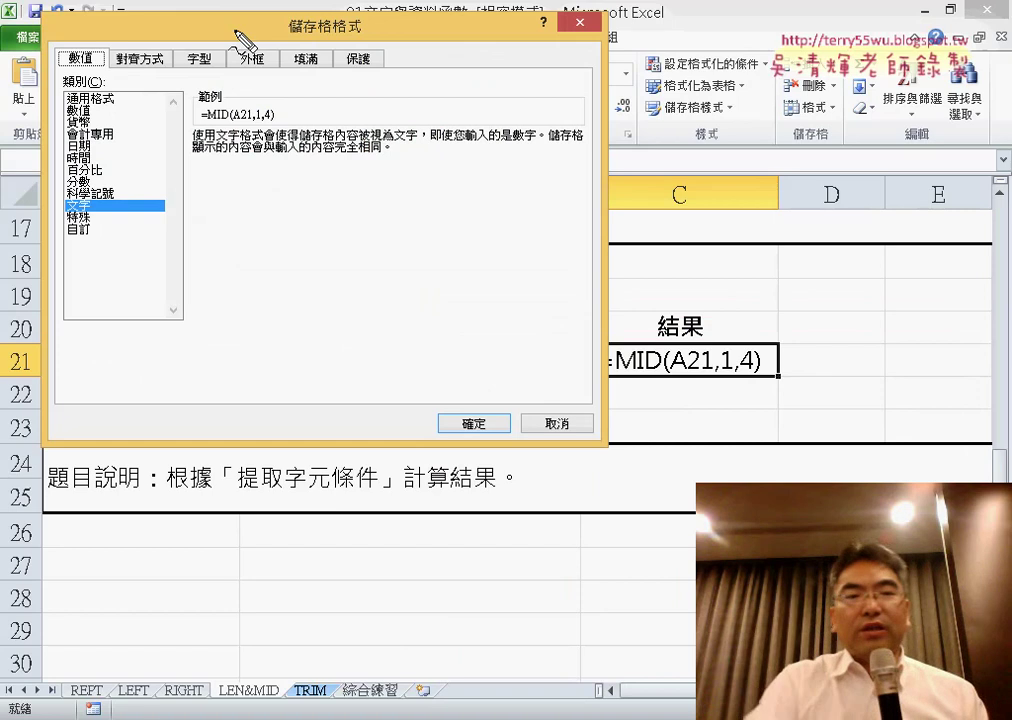
pyautogui.moveTo(775, 340); pyautogui.dragTo(763, 389)
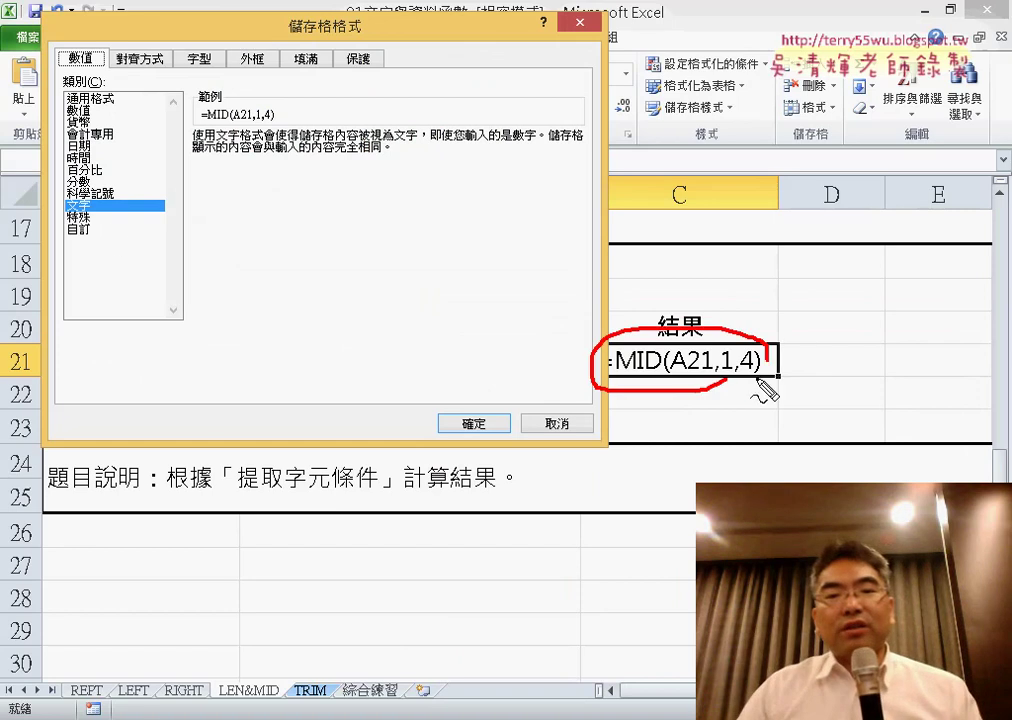
pyautogui.moveTo(143, 198); pyautogui.dragTo(95, 215)
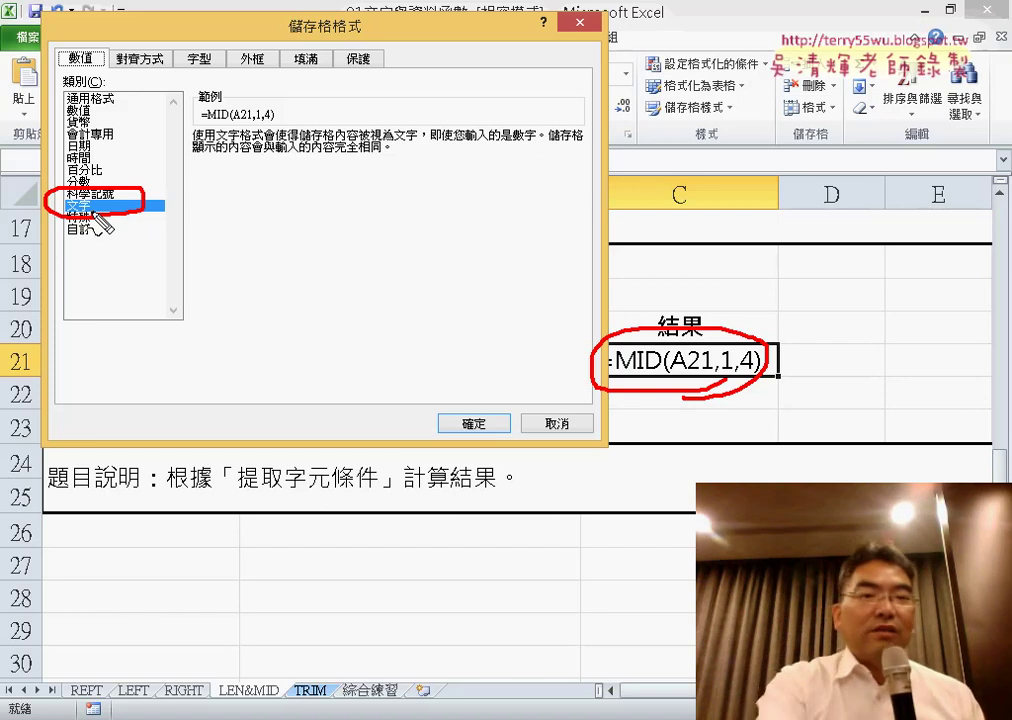
pyautogui.press('Escape')
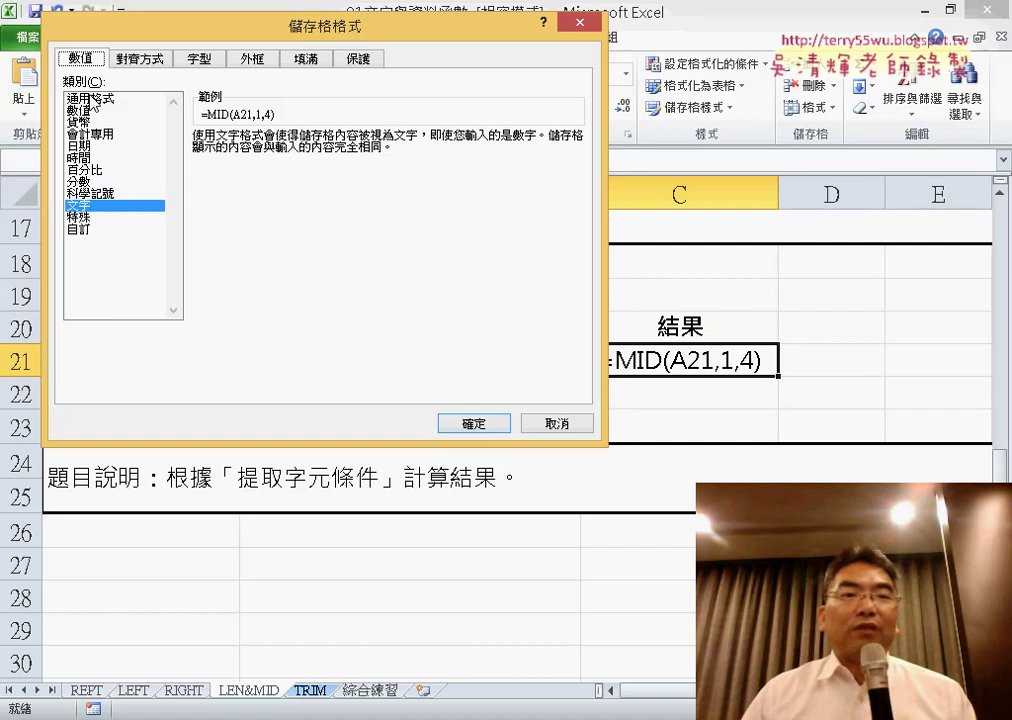
pyautogui.click(93, 99)
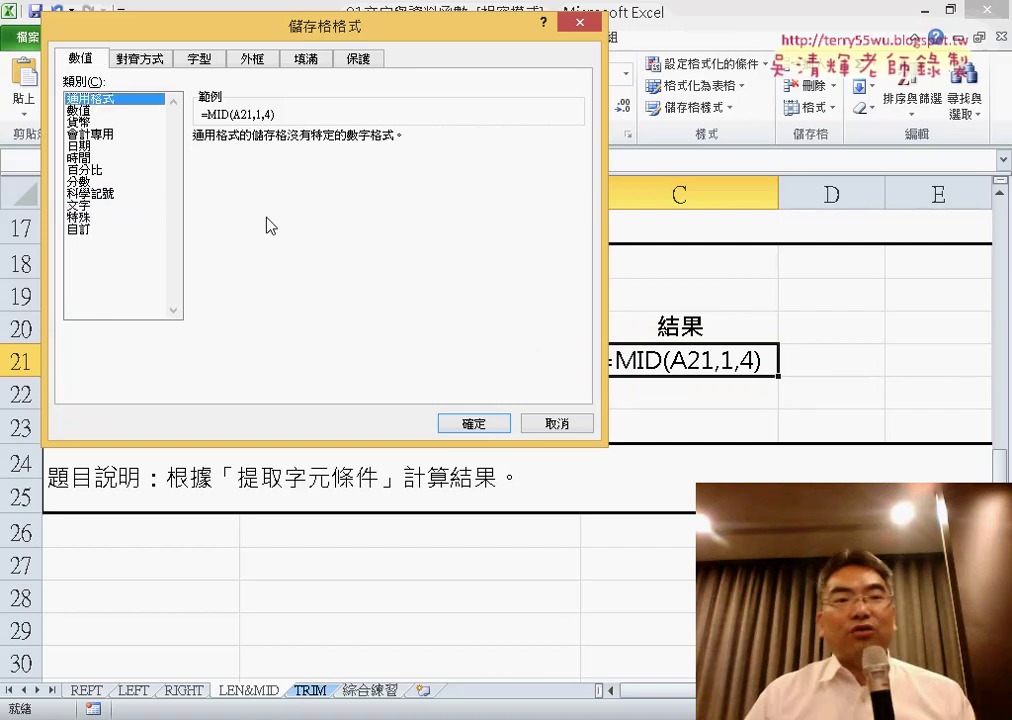
pyautogui.click(470, 423)
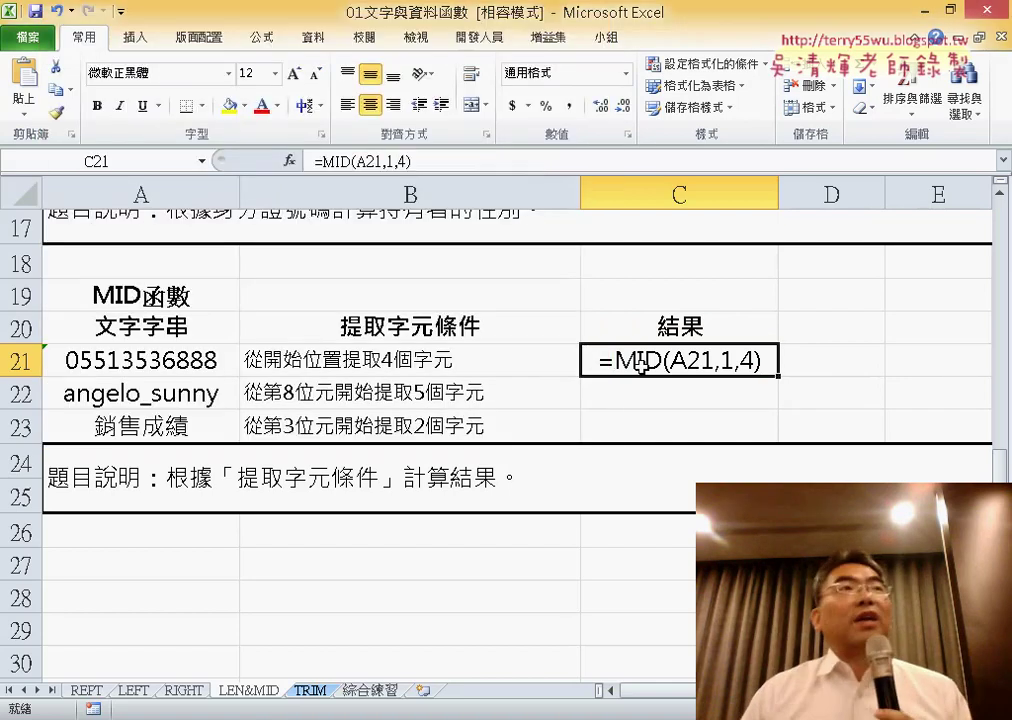
# Re-enter C21's formula so it shows 0551, then fill it down to C22:C23.
pyautogui.click(340, 160)
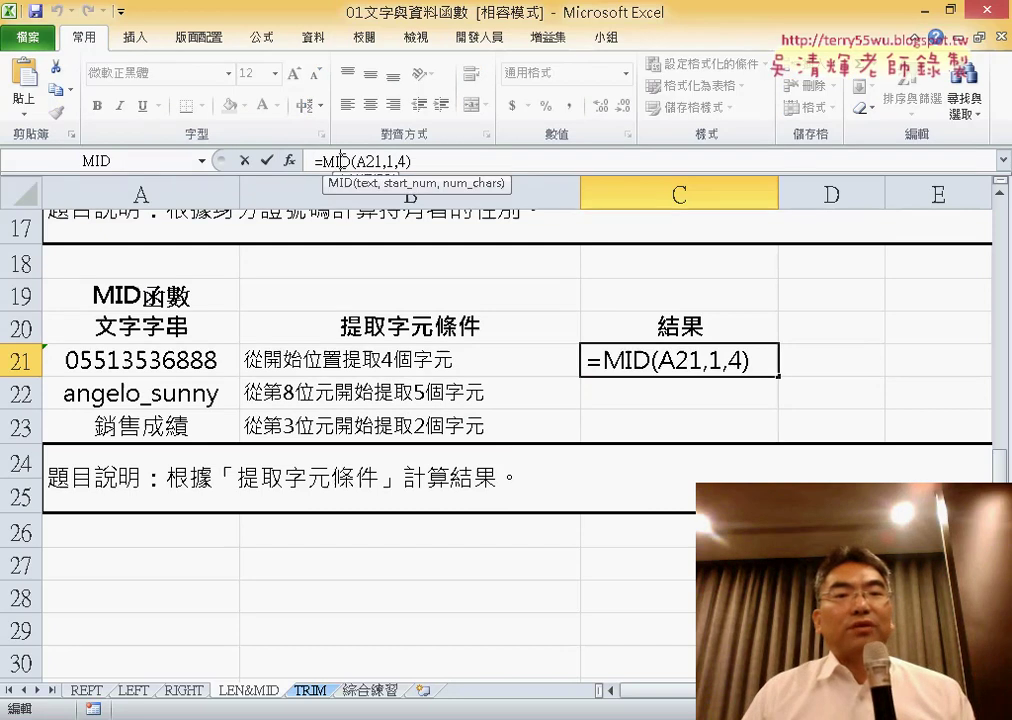
pyautogui.click(267, 162)
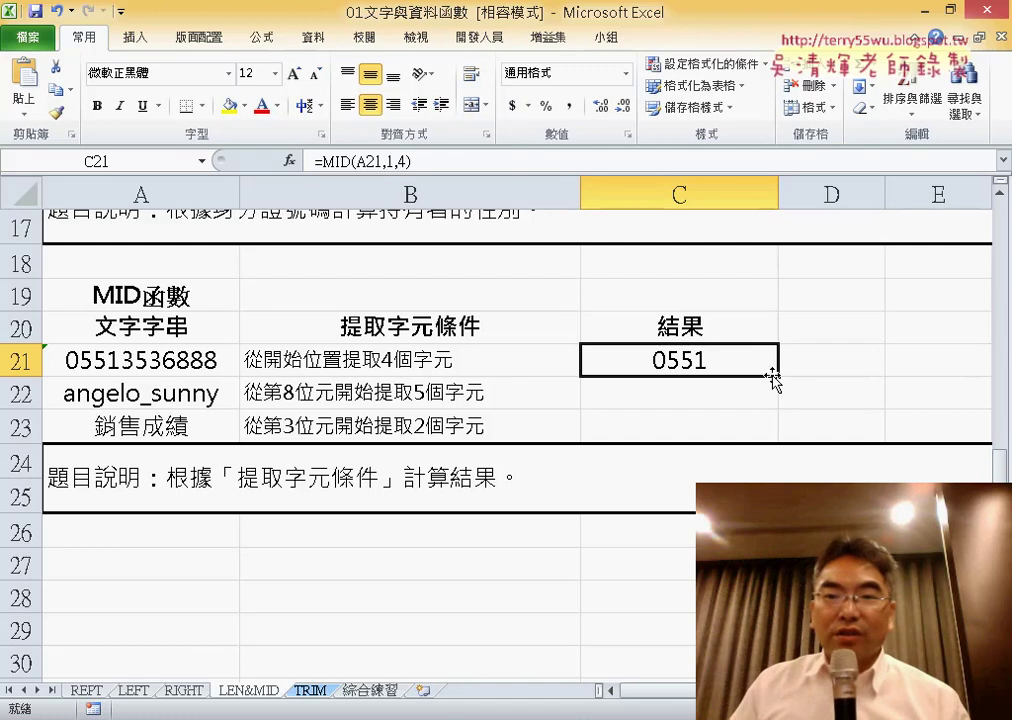
pyautogui.moveTo(778, 377); pyautogui.dragTo(778, 442)
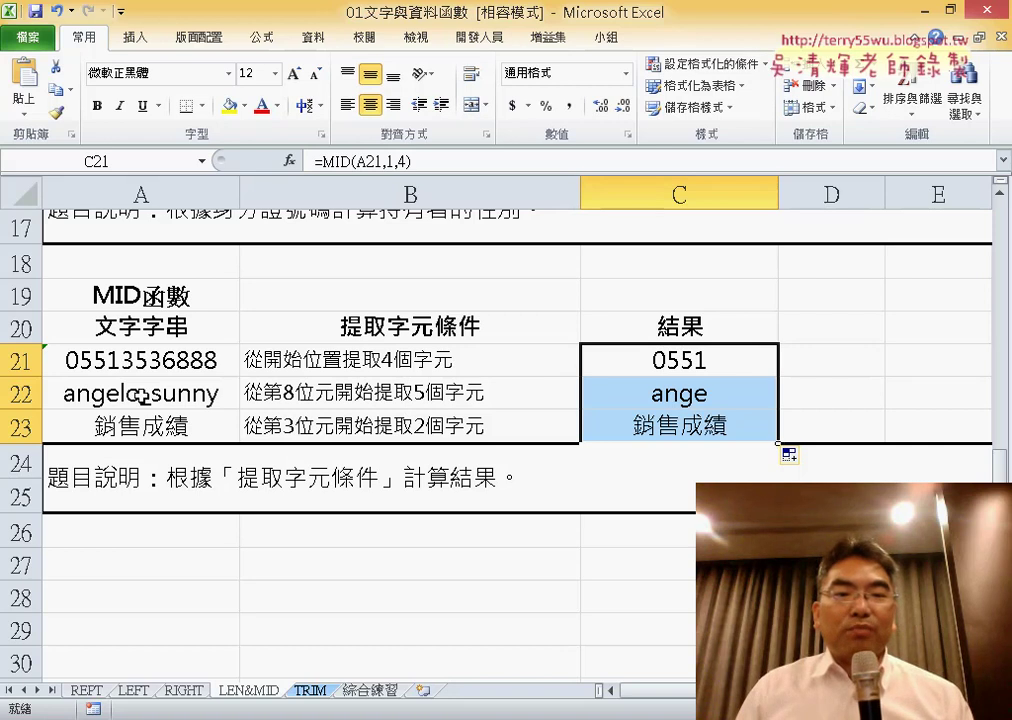
# Edit C22's formula to =MID(A22,8,5) so it displays sunny.
pyautogui.click(739, 398)
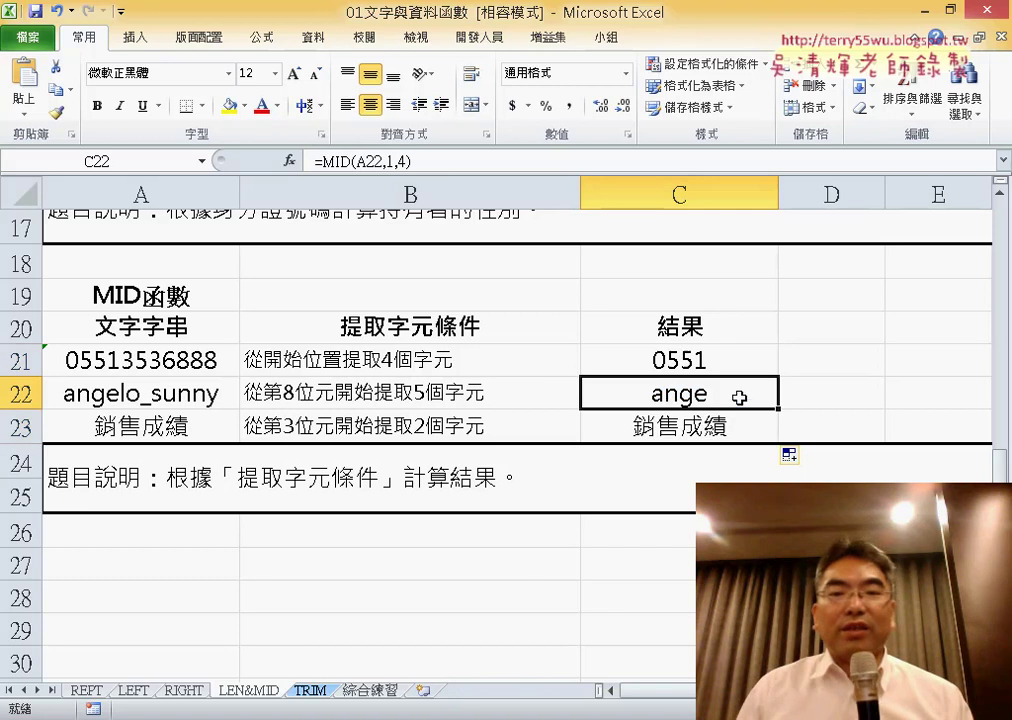
pyautogui.click(391, 160)
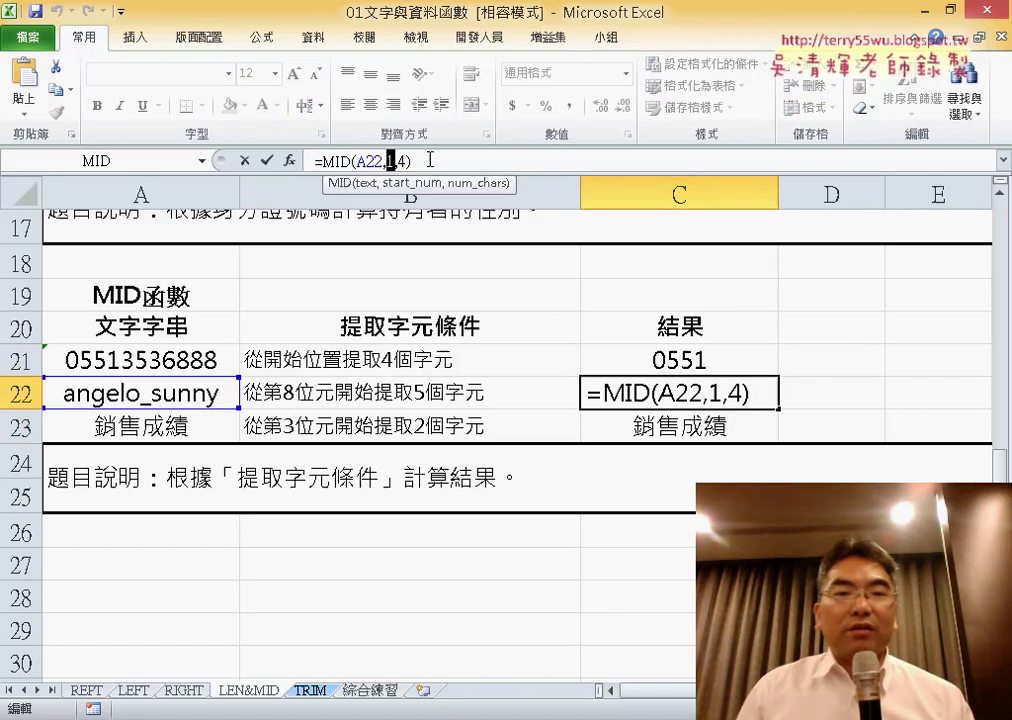
pyautogui.write('8,')
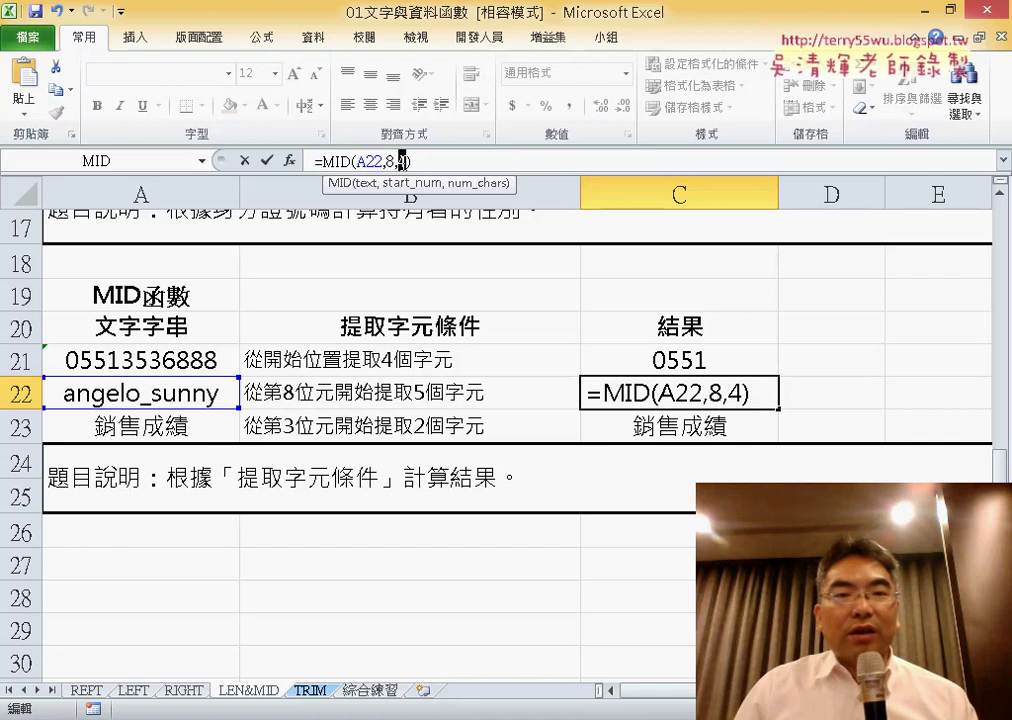
pyautogui.write('5')
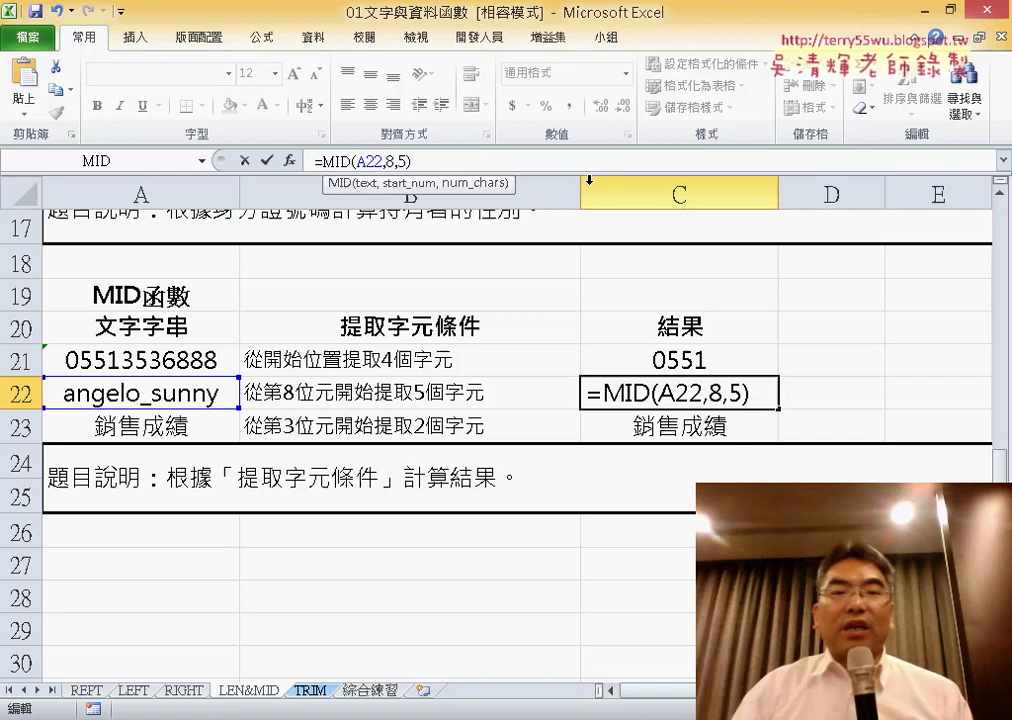
pyautogui.click(267, 162)
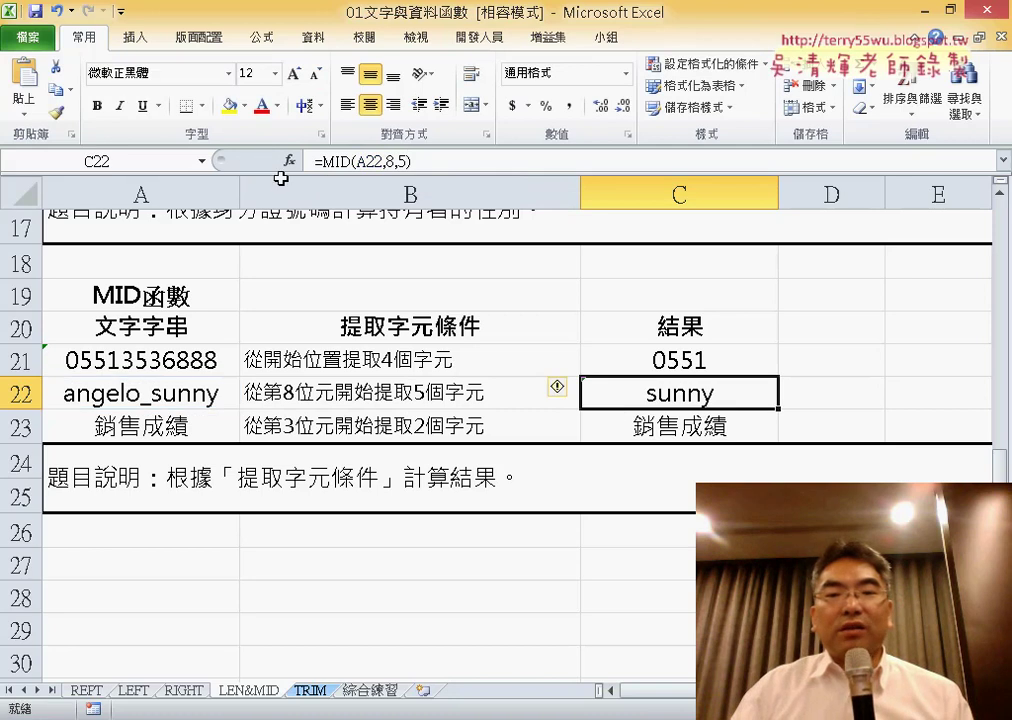
# Change C23's formula to =MID(A23,3,2) returning 成績, then go to the LEFT sheet.
pyautogui.click(665, 427)
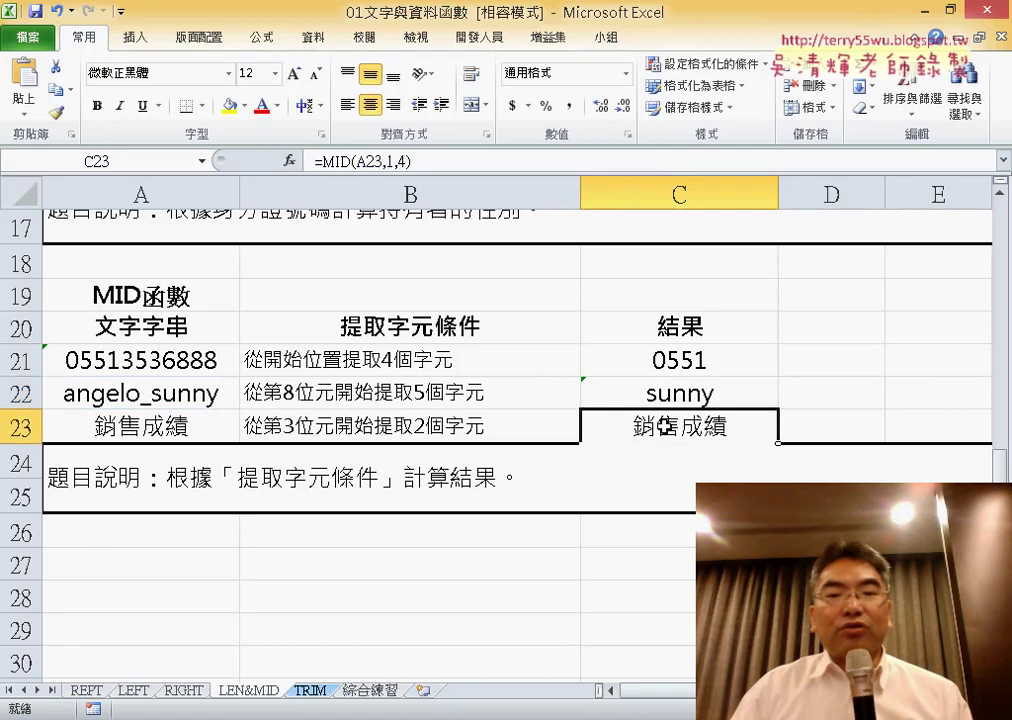
pyautogui.doubleClick(389, 162)
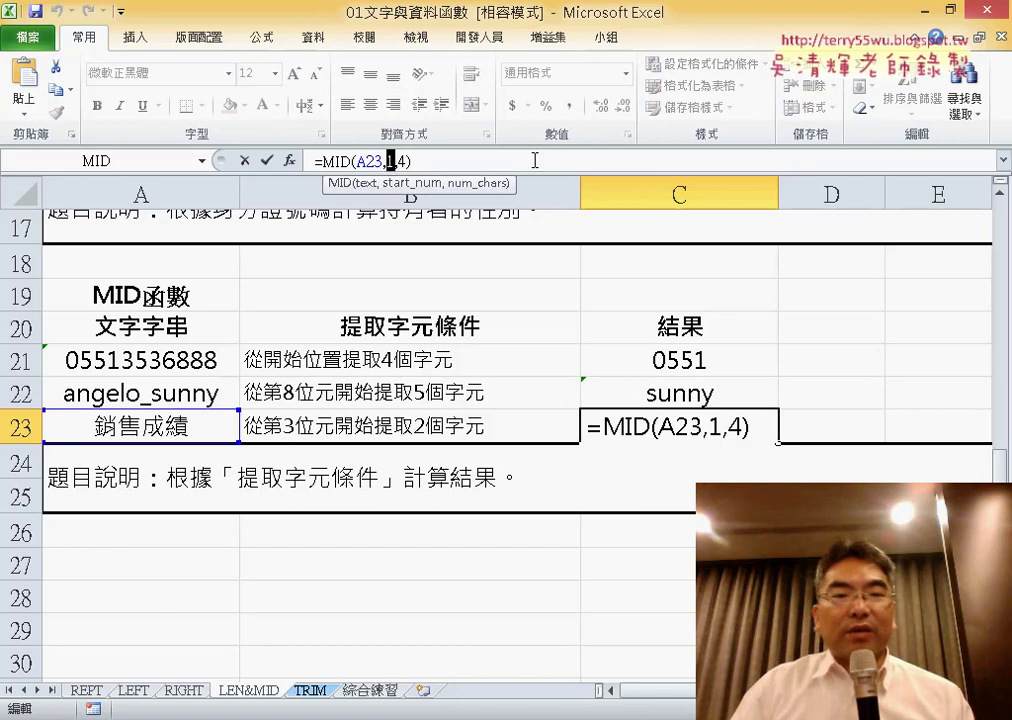
pyautogui.write('3,')
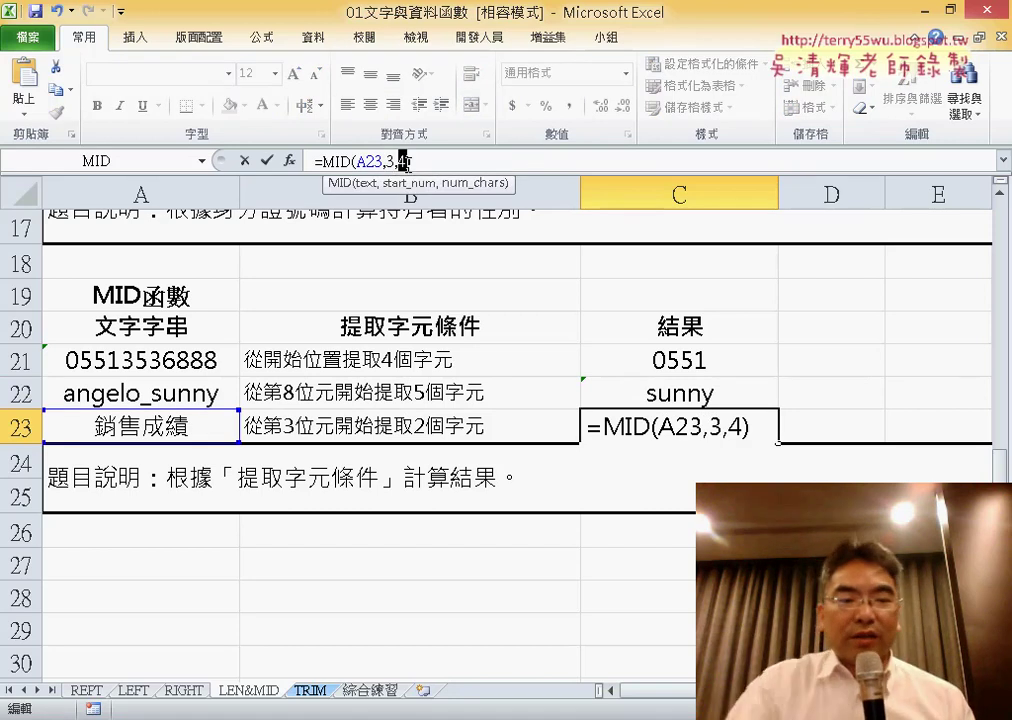
pyautogui.write('2')
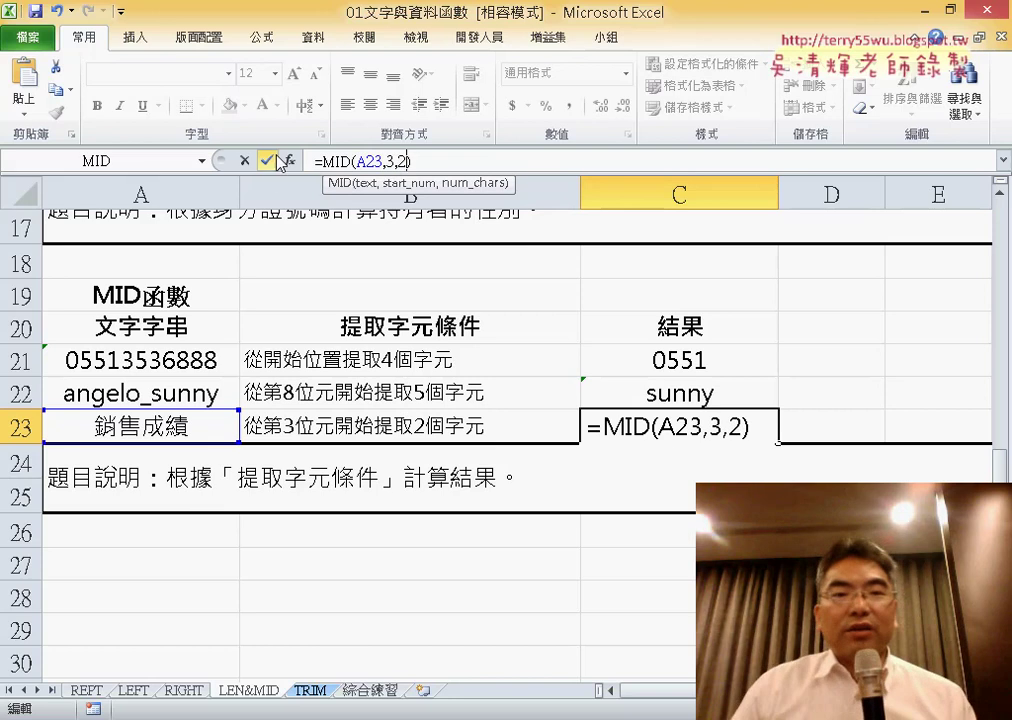
pyautogui.click(266, 160)
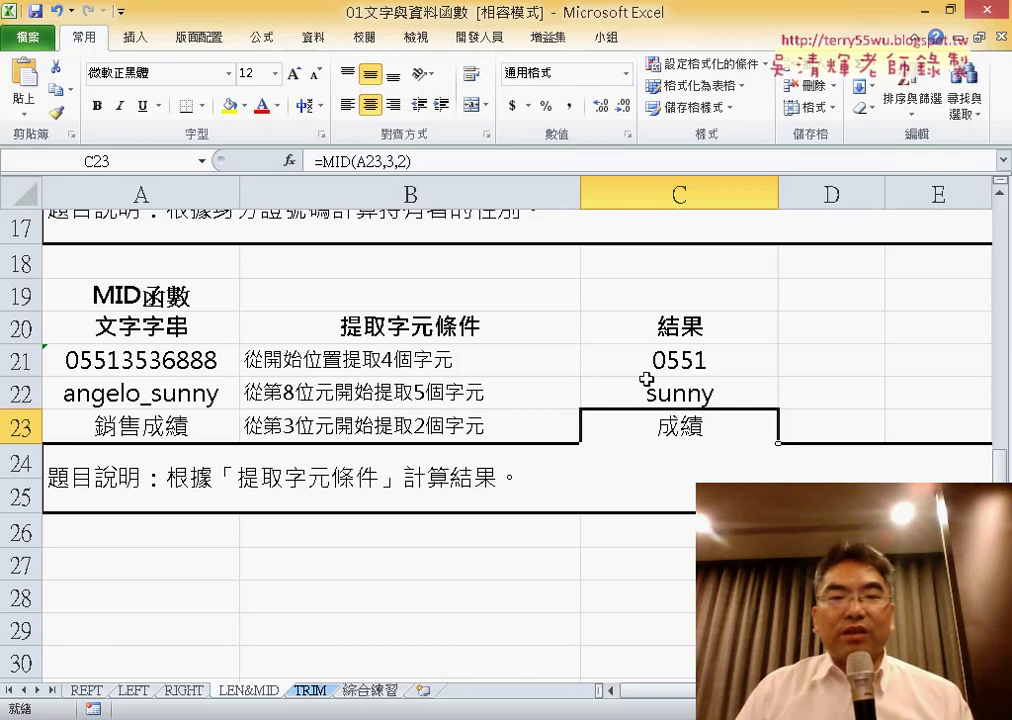
pyautogui.click(134, 690)
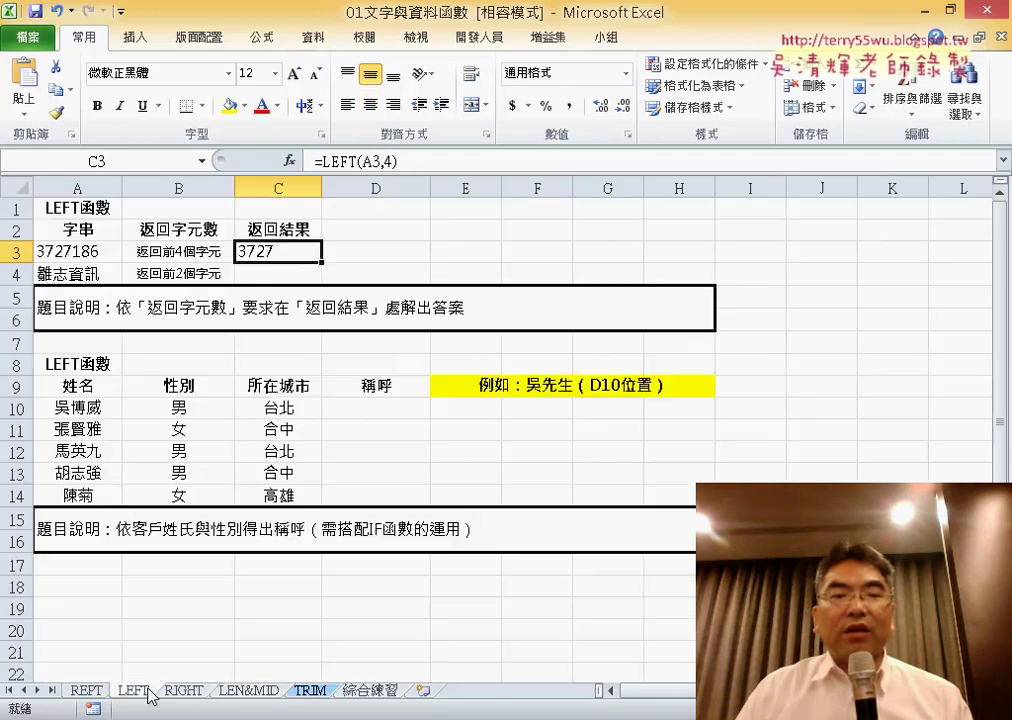
# Return to the LEFT sheet and select D10 for the first salutation.
pyautogui.click(190, 690)
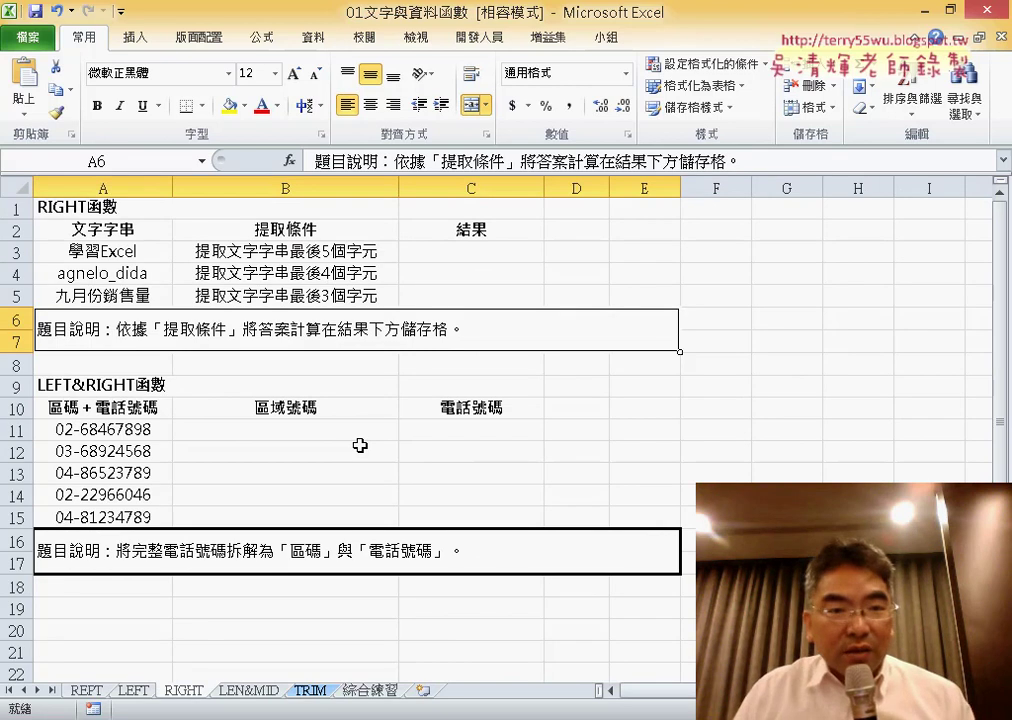
pyautogui.click(137, 692)
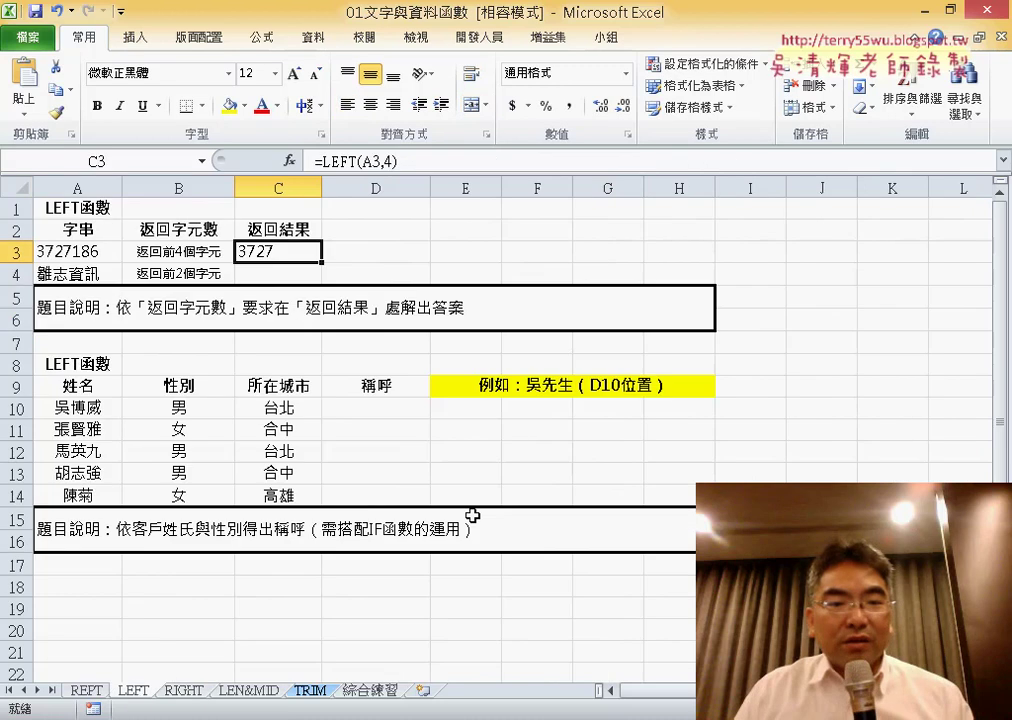
pyautogui.click(375, 408)
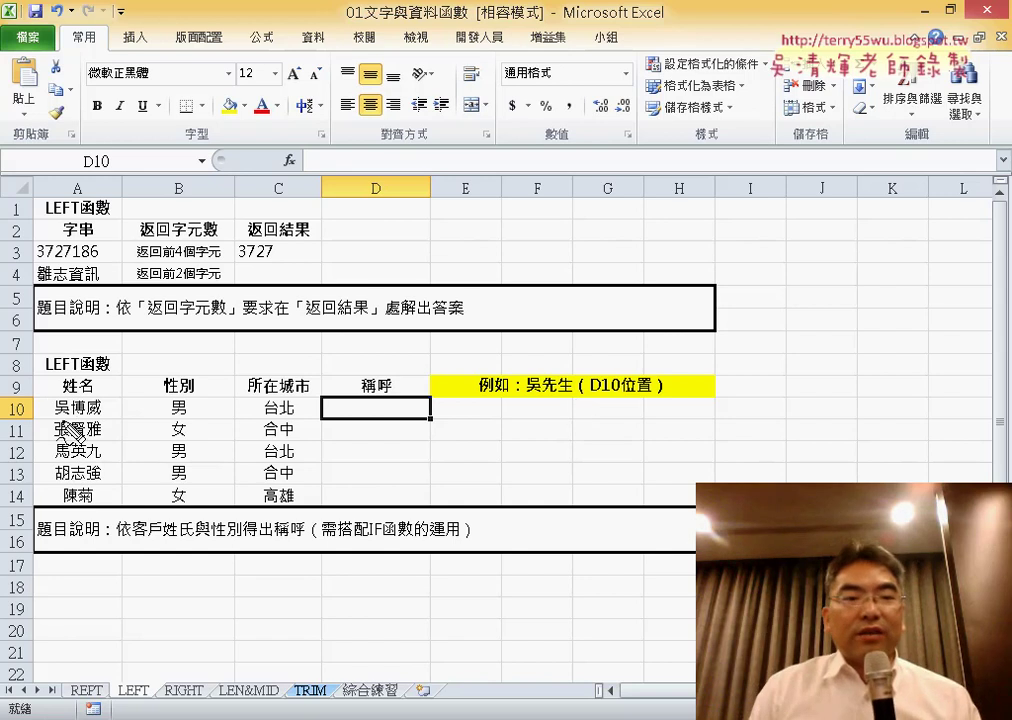
# Circle the surname 吳 and gender 男 in row 10, then clear the annotations.
pyautogui.moveTo(57, 420)
pyautogui.mouseDown()
pyautogui.moveTo(81, 393)
pyautogui.moveTo(80, 417)
pyautogui.mouseUp()
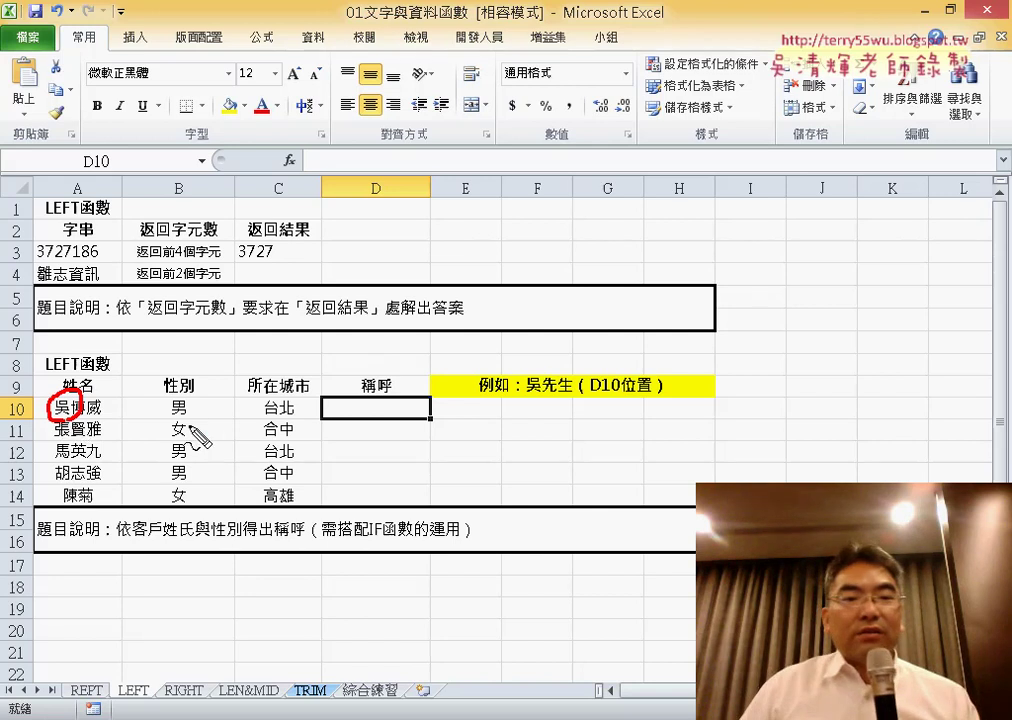
pyautogui.moveTo(200, 397); pyautogui.dragTo(188, 425)
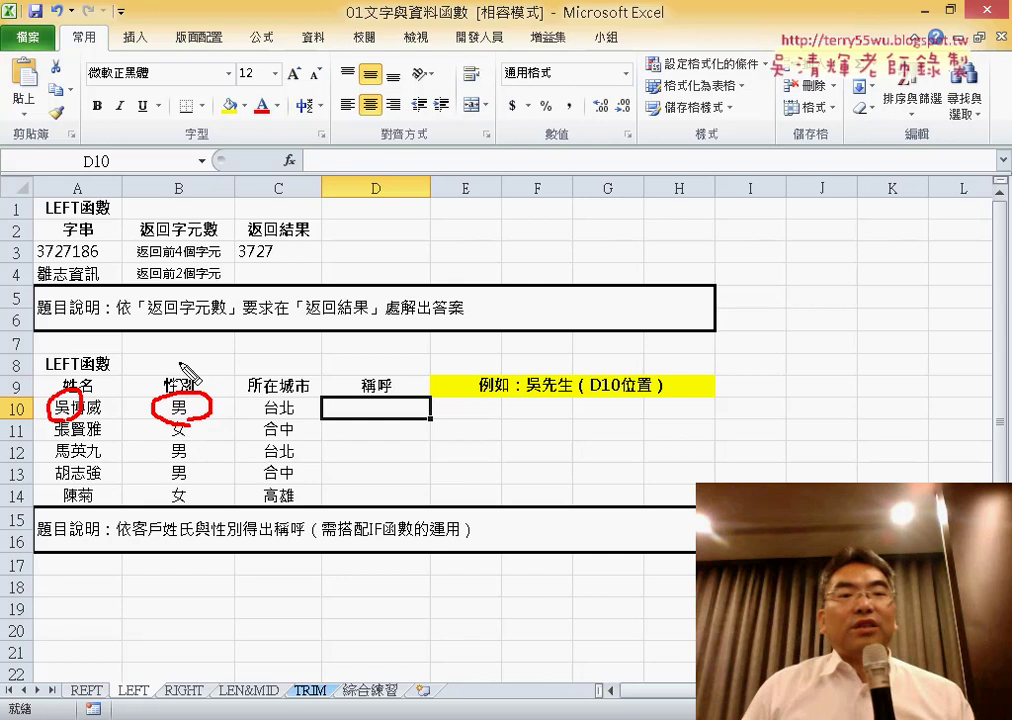
pyautogui.moveTo(114, 350); pyautogui.dragTo(130, 385)
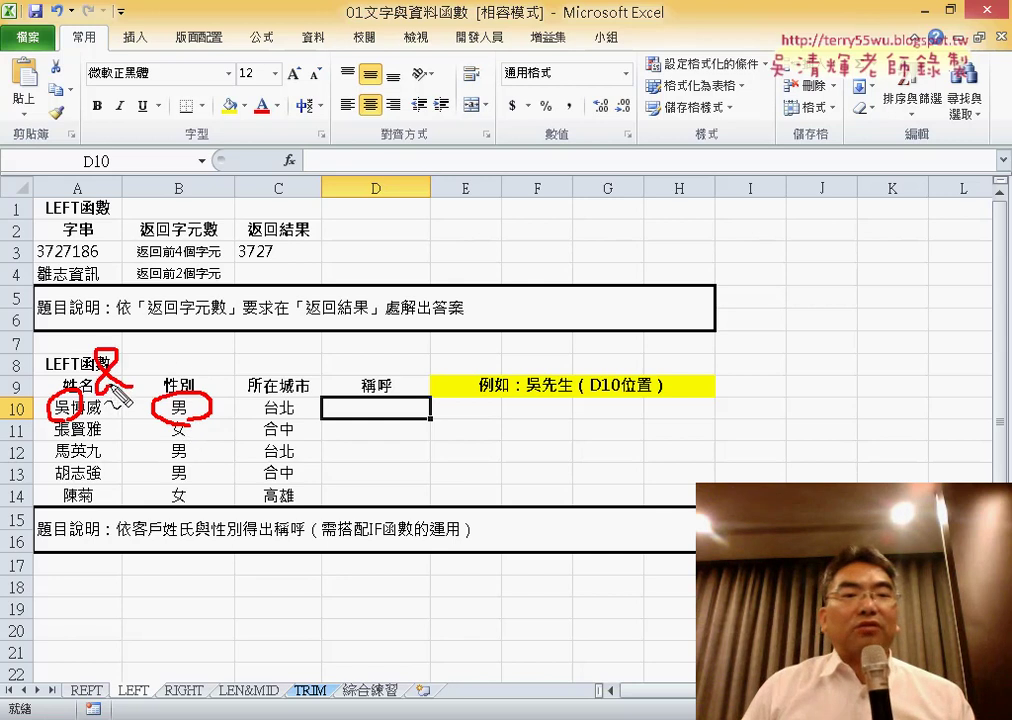
pyautogui.press('Escape')
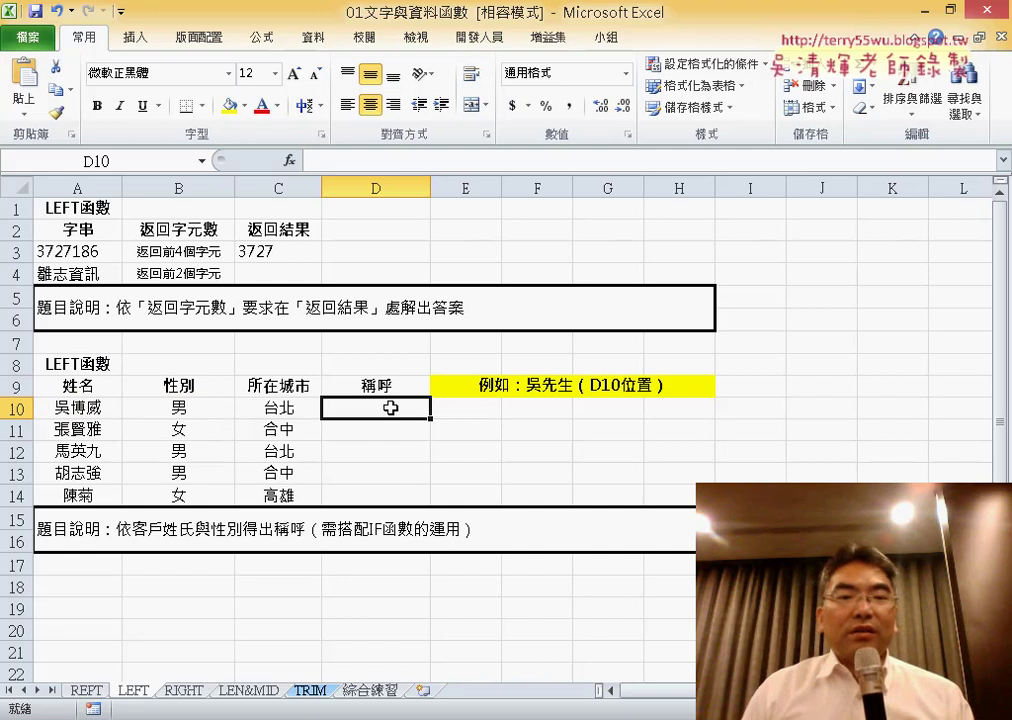
# Insert =LEFT(A10,1) into D10 via the function wizard so it shows the surname 吳.
pyautogui.click(289, 161)
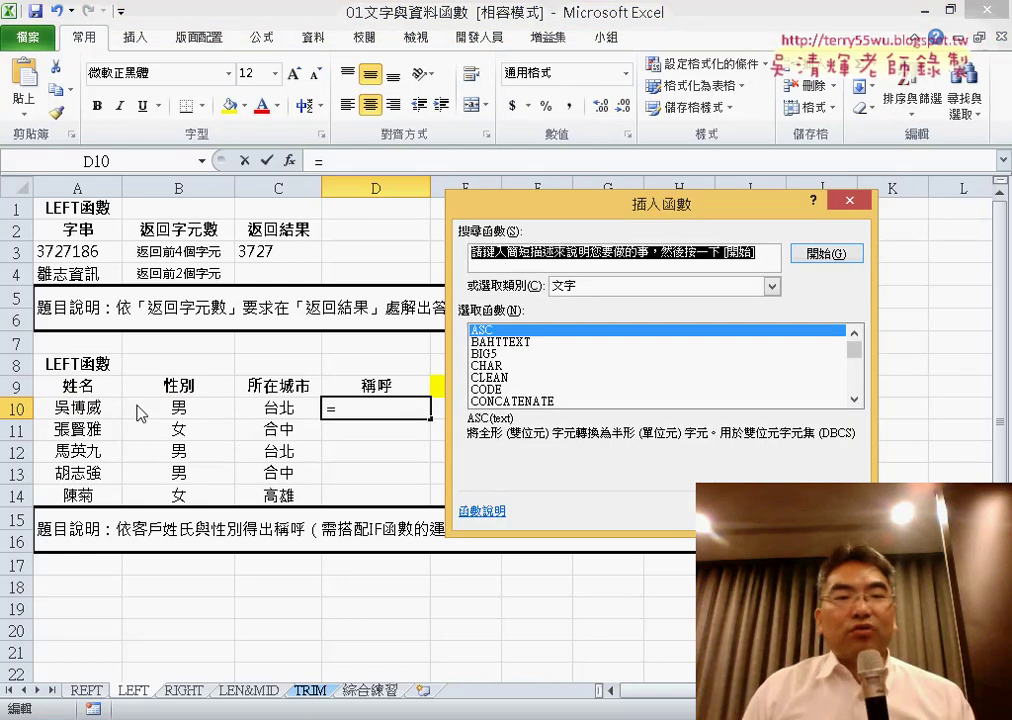
pyautogui.click(854, 398)
pyautogui.click(854, 398)
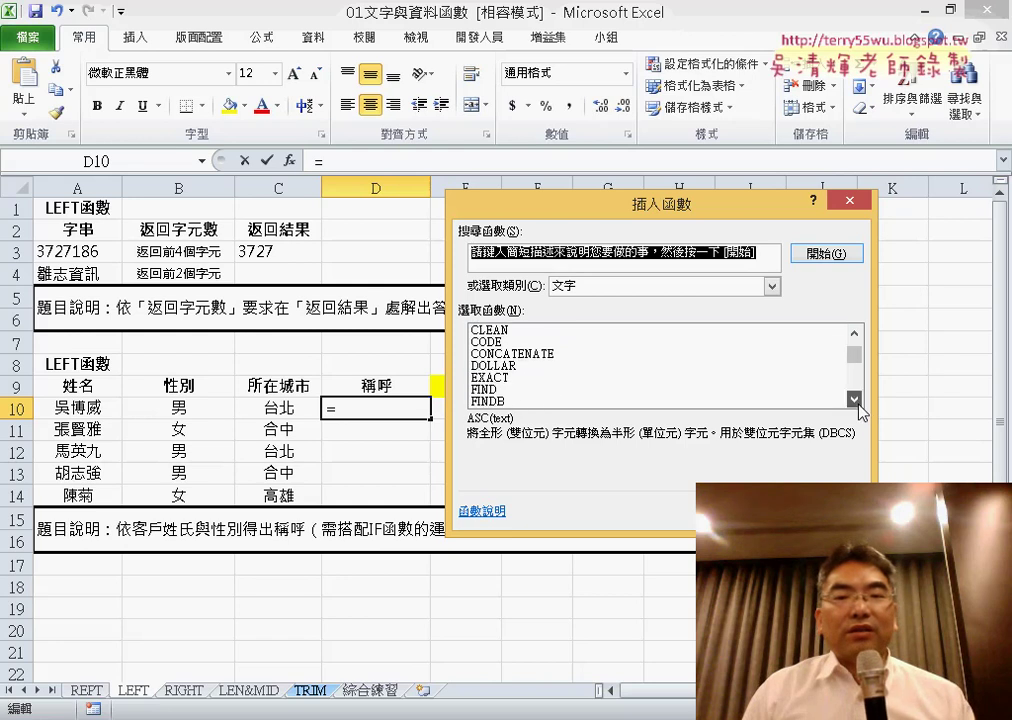
pyautogui.click(854, 398)
pyautogui.click(854, 398)
pyautogui.doubleClick(499, 378)
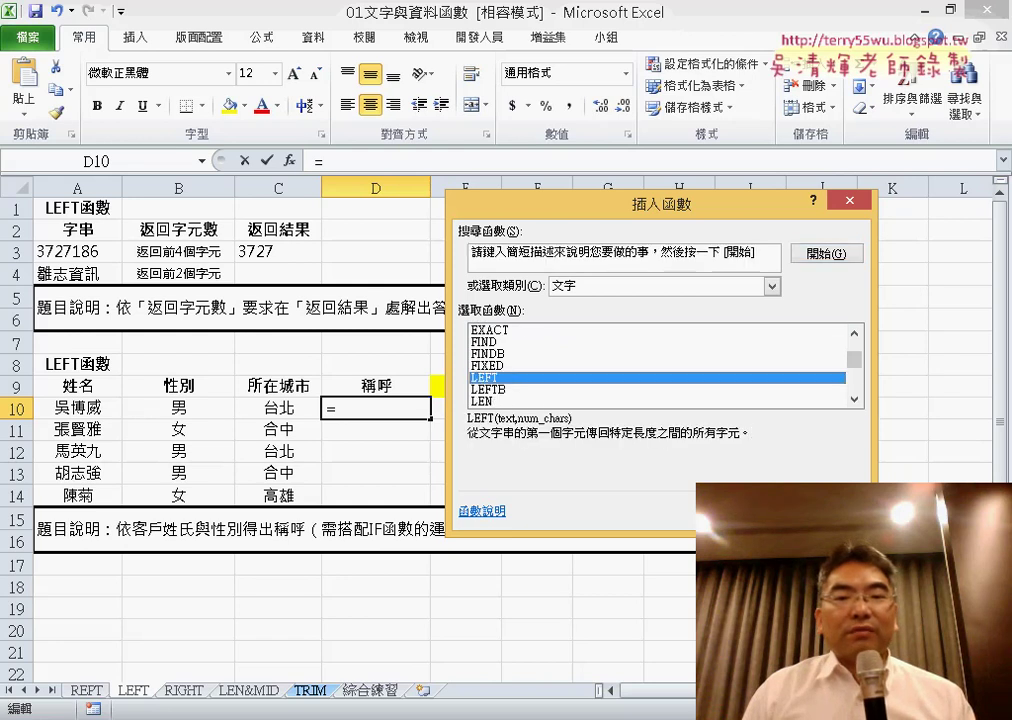
pyautogui.click(100, 408)
pyautogui.press('Tab')
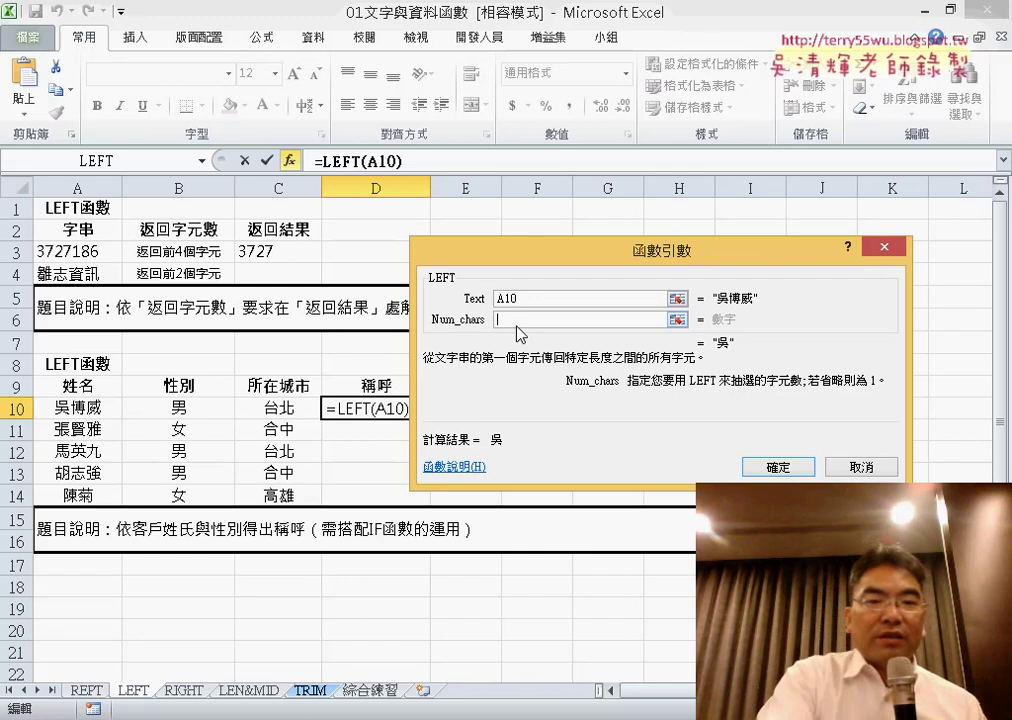
pyautogui.write('1')
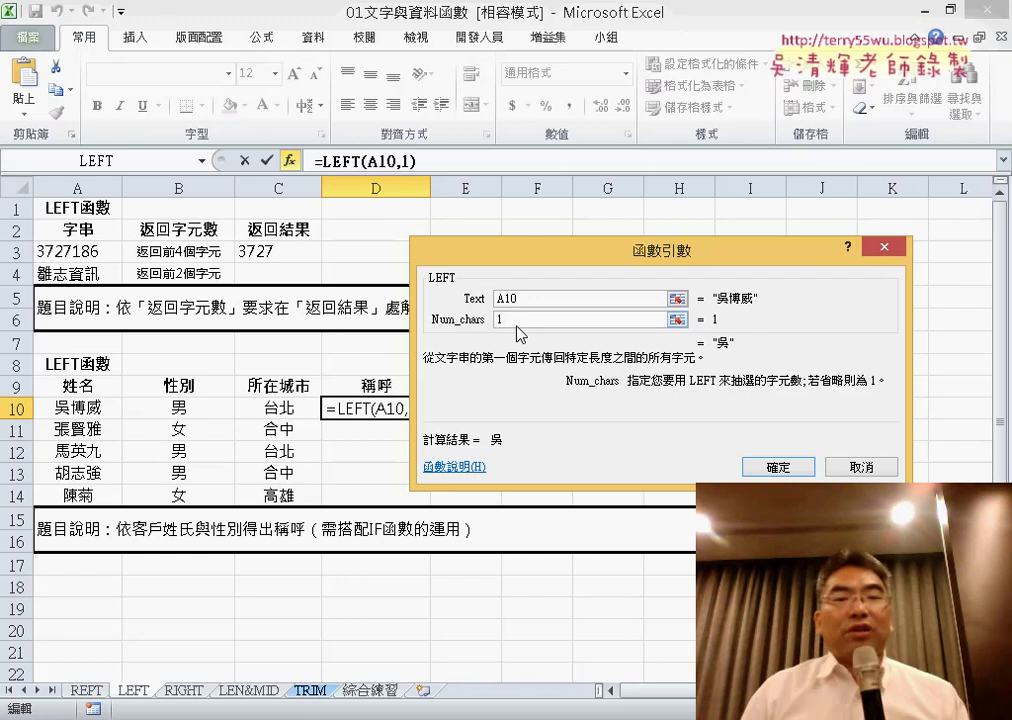
pyautogui.click(778, 467)
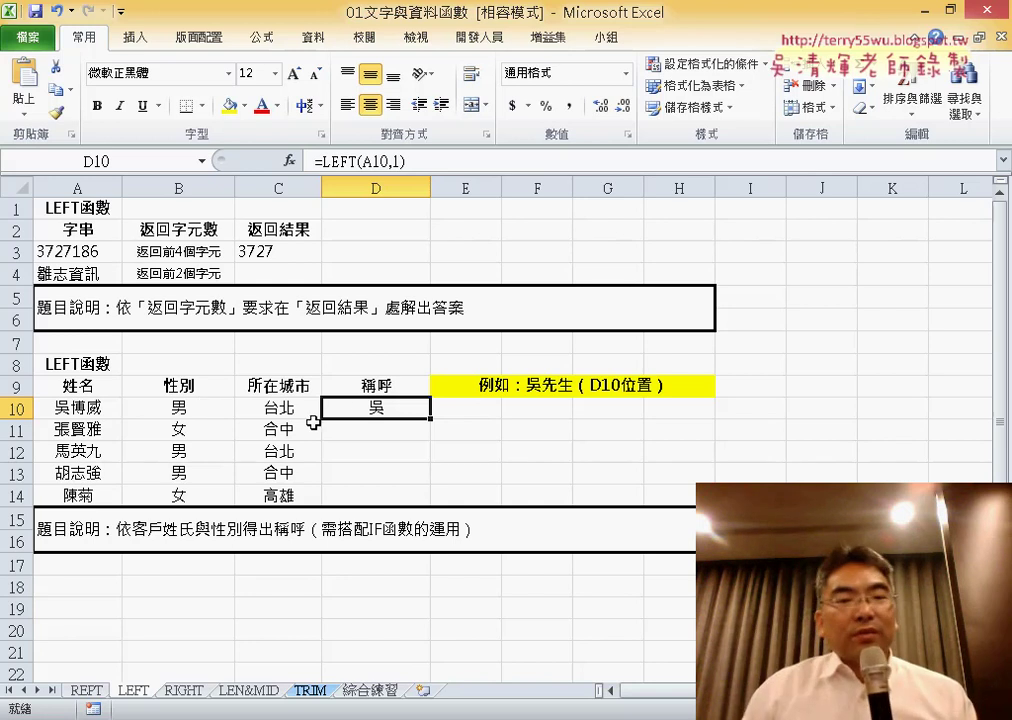
# Append & to D10's =LEFT(A10,1) formula, underlining the & on screen for explanation.
pyautogui.click(432, 157)
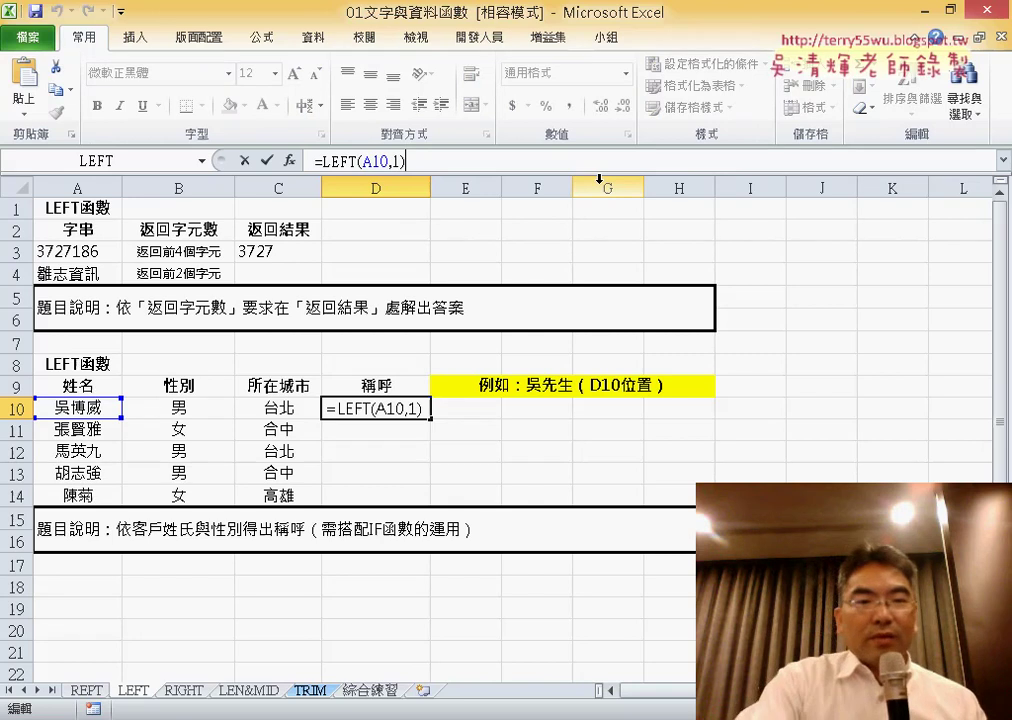
pyautogui.write('&')
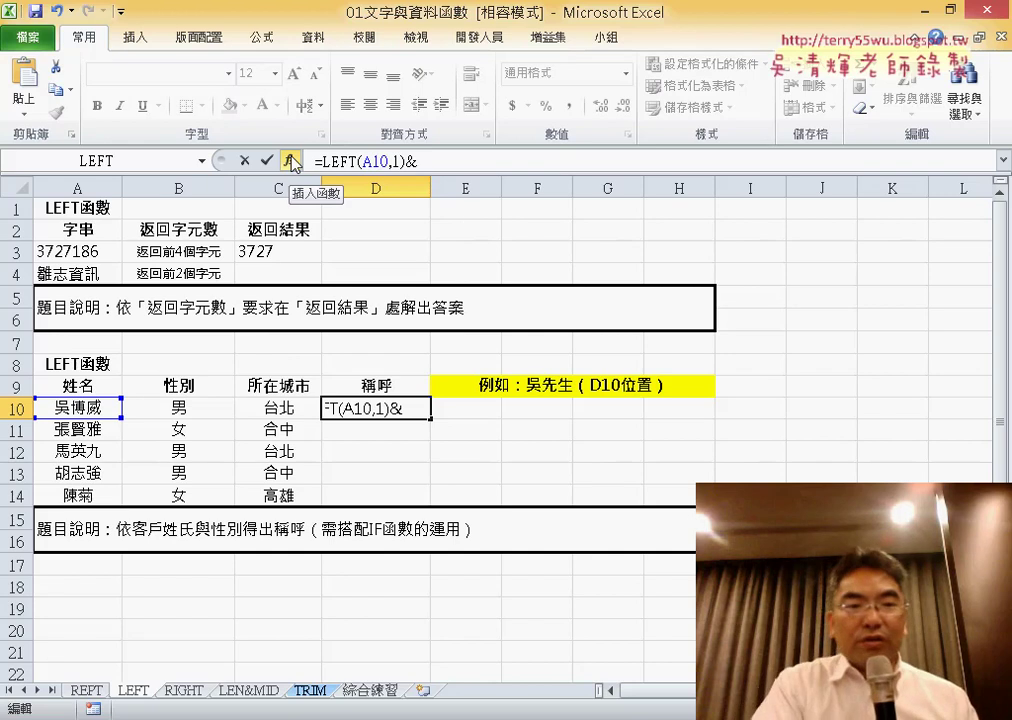
pyautogui.moveTo(300, 140); pyautogui.dragTo(318, 150)
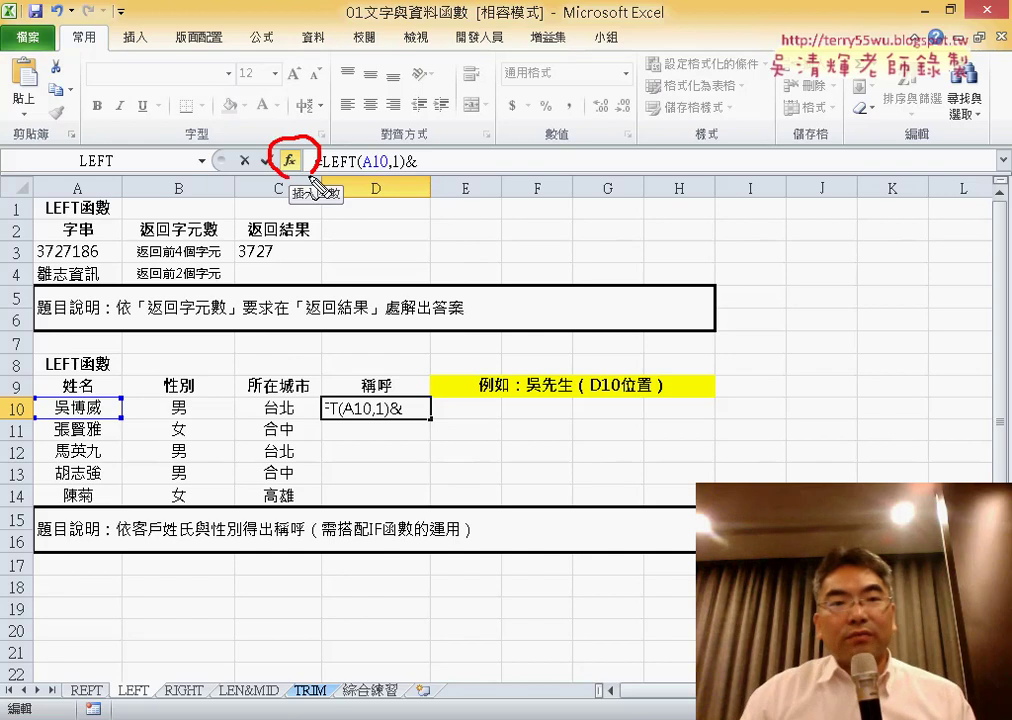
pyautogui.moveTo(418, 172); pyautogui.dragTo(445, 171)
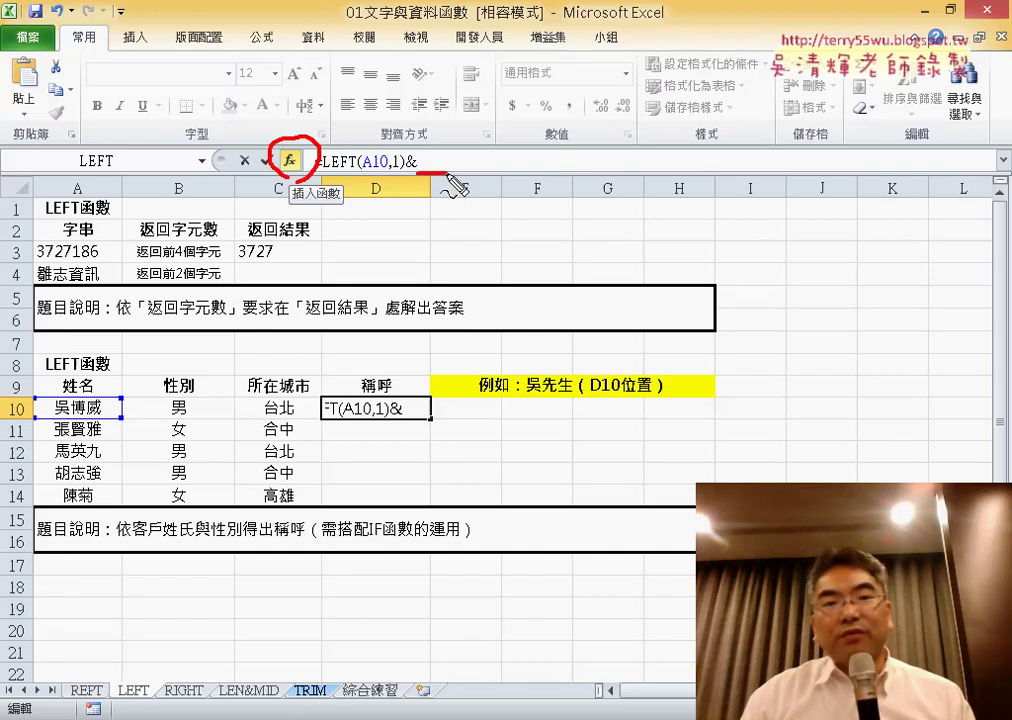
# Mark B10's 男 as the condition to test, then insert an IF function after the &.
pyautogui.moveTo(198, 397)
pyautogui.mouseDown()
pyautogui.moveTo(176, 410)
pyautogui.moveTo(190, 421)
pyautogui.mouseUp()
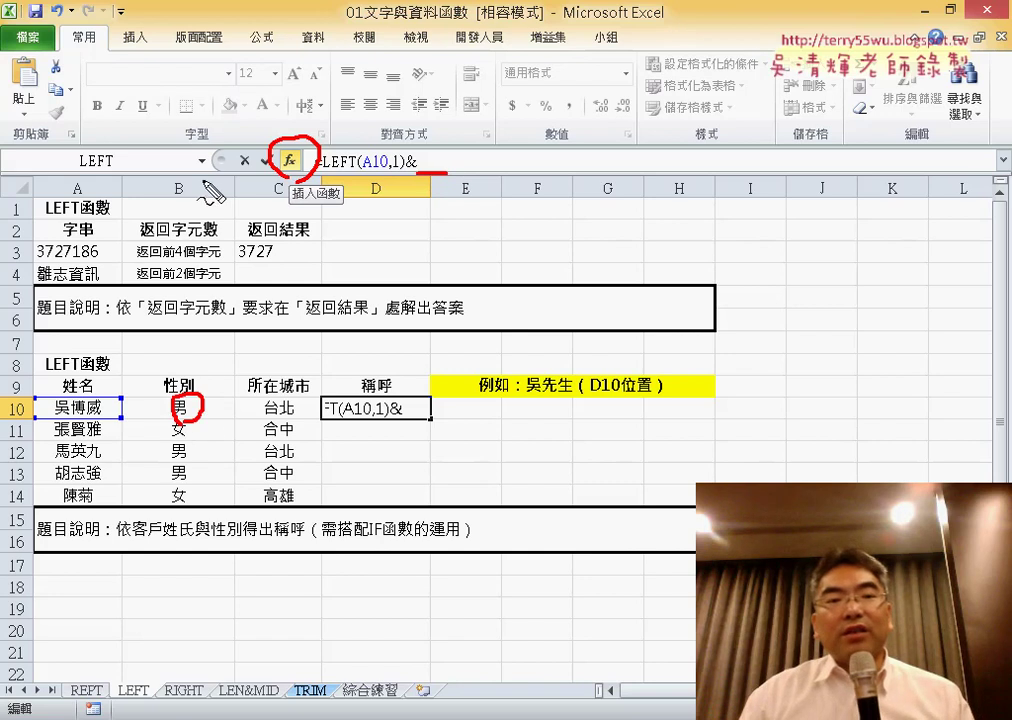
pyautogui.moveTo(222, 148); pyautogui.dragTo(208, 182)
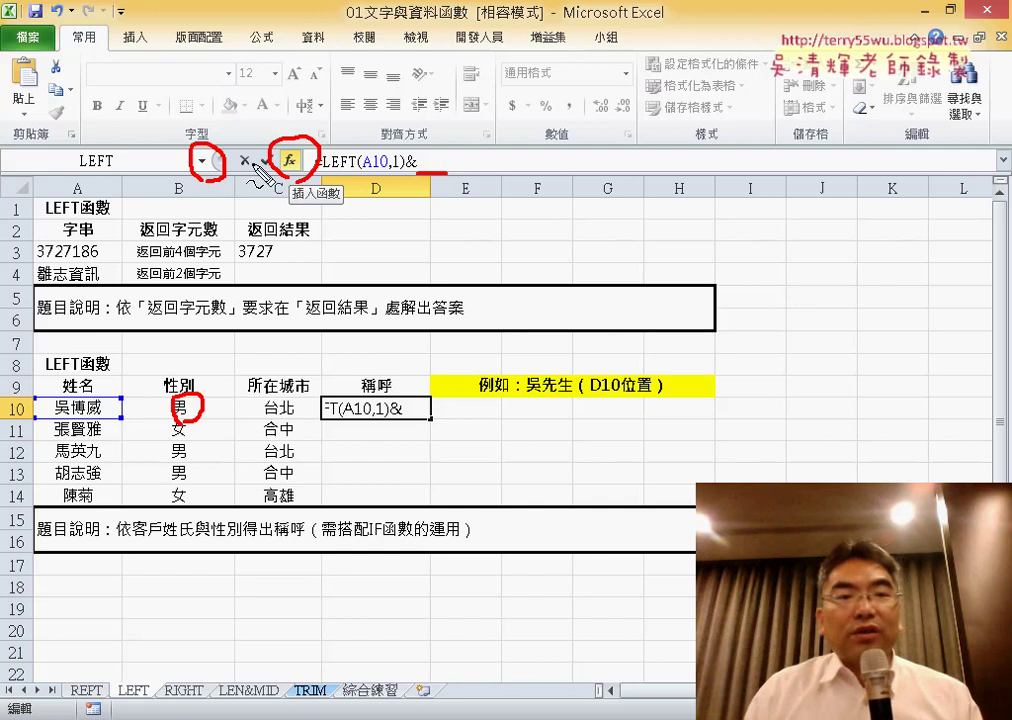
pyautogui.press('Escape')
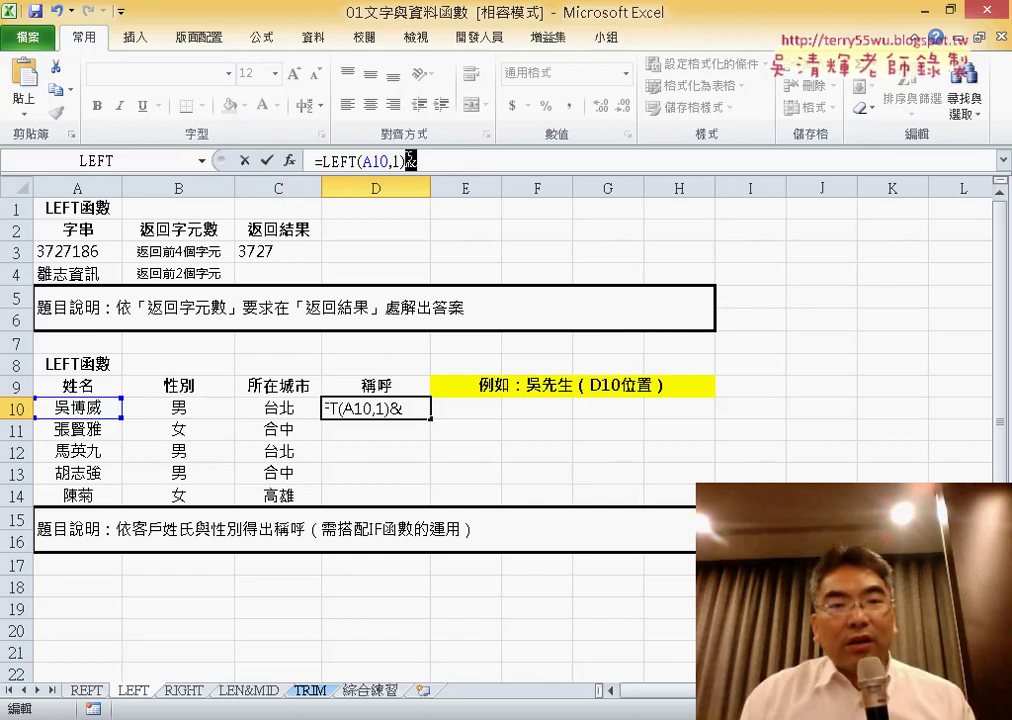
pyautogui.click(204, 161)
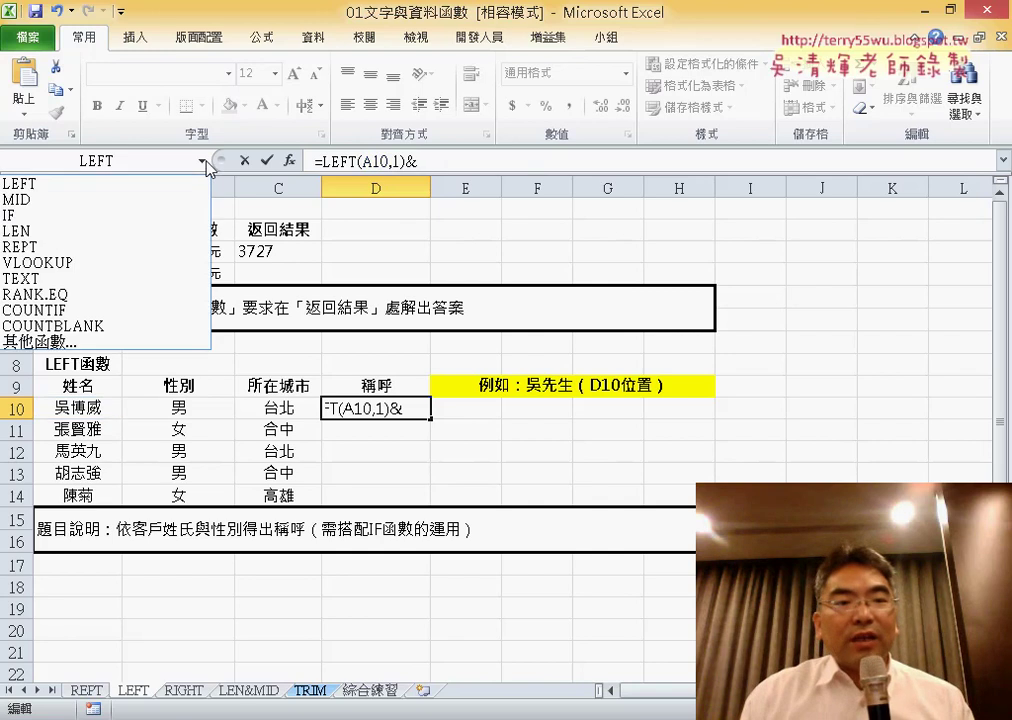
pyautogui.click(190, 217)
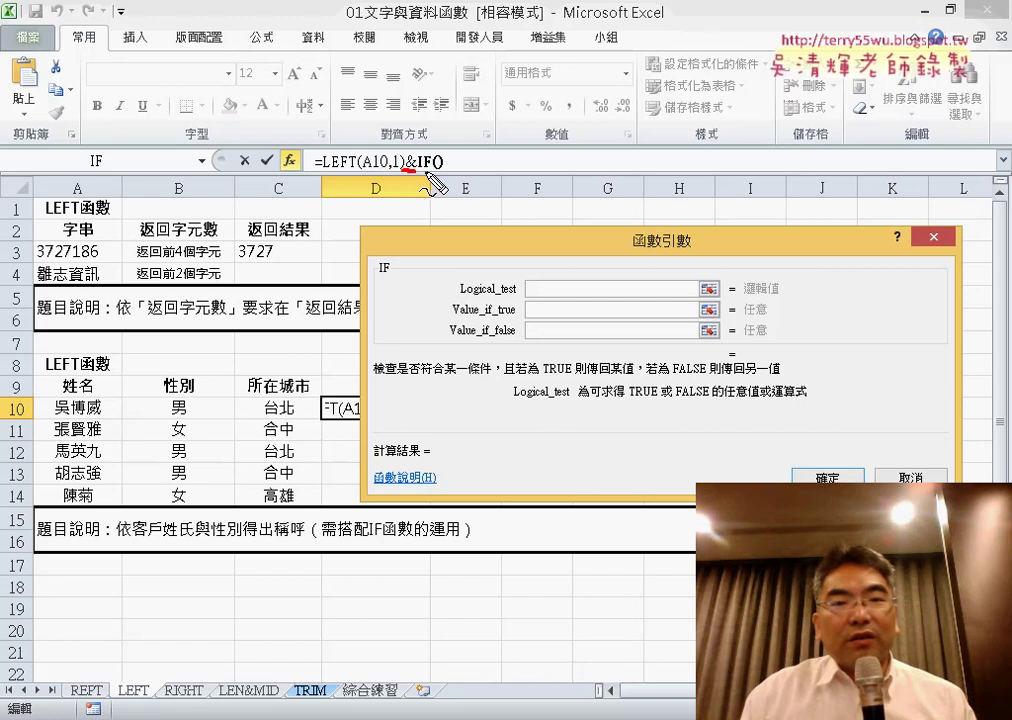
# Move the IF arguments dialog aside and enter B10="男" as the Logical_test.
pyautogui.moveTo(427, 172); pyautogui.dragTo(449, 171)
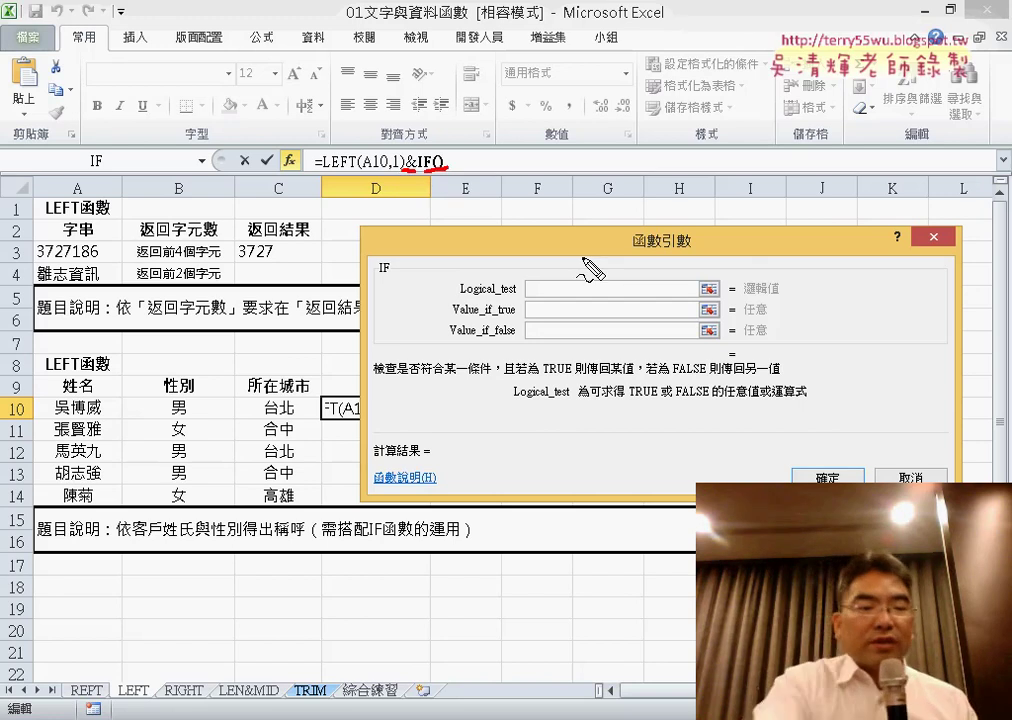
pyautogui.press('Escape')
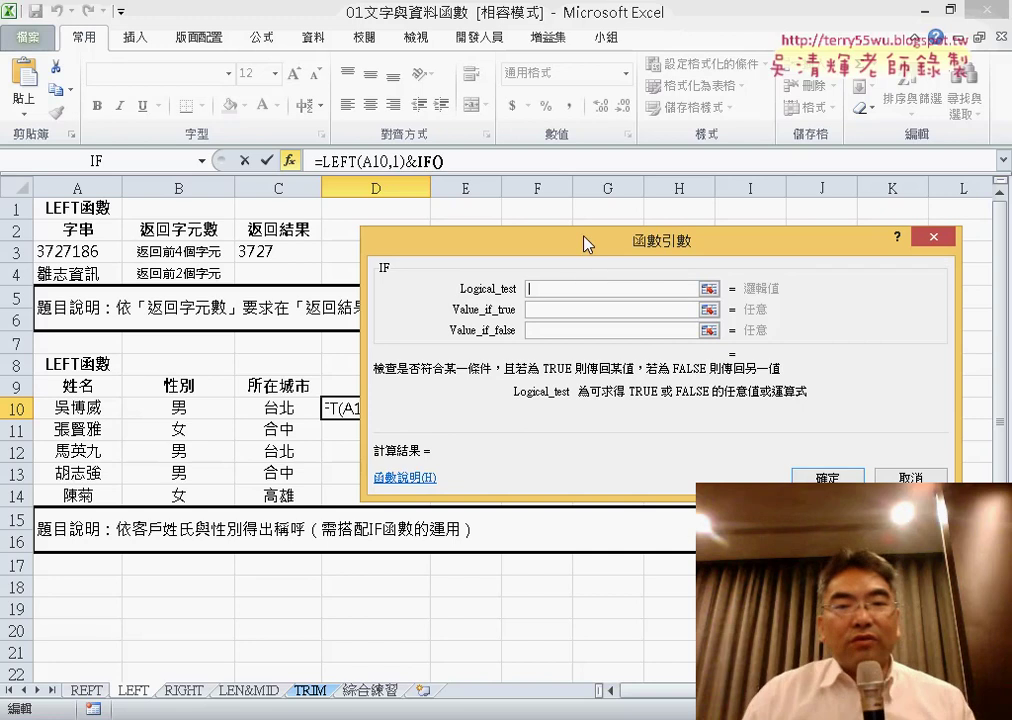
pyautogui.moveTo(586, 265); pyautogui.dragTo(645, 60)
pyautogui.click(178, 407)
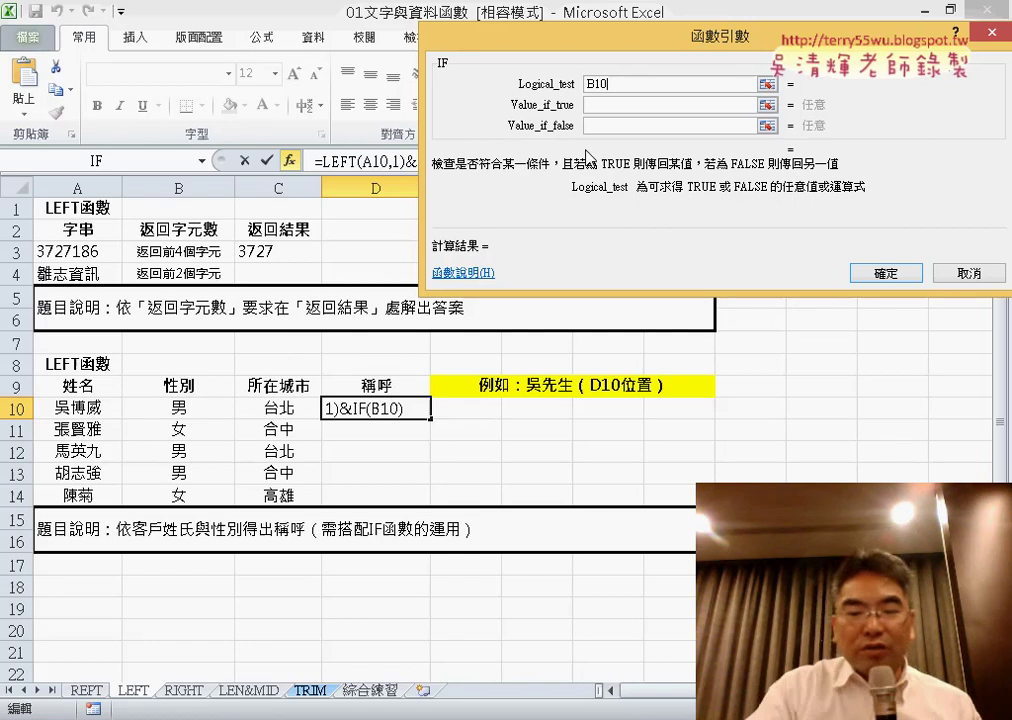
pyautogui.write('=')
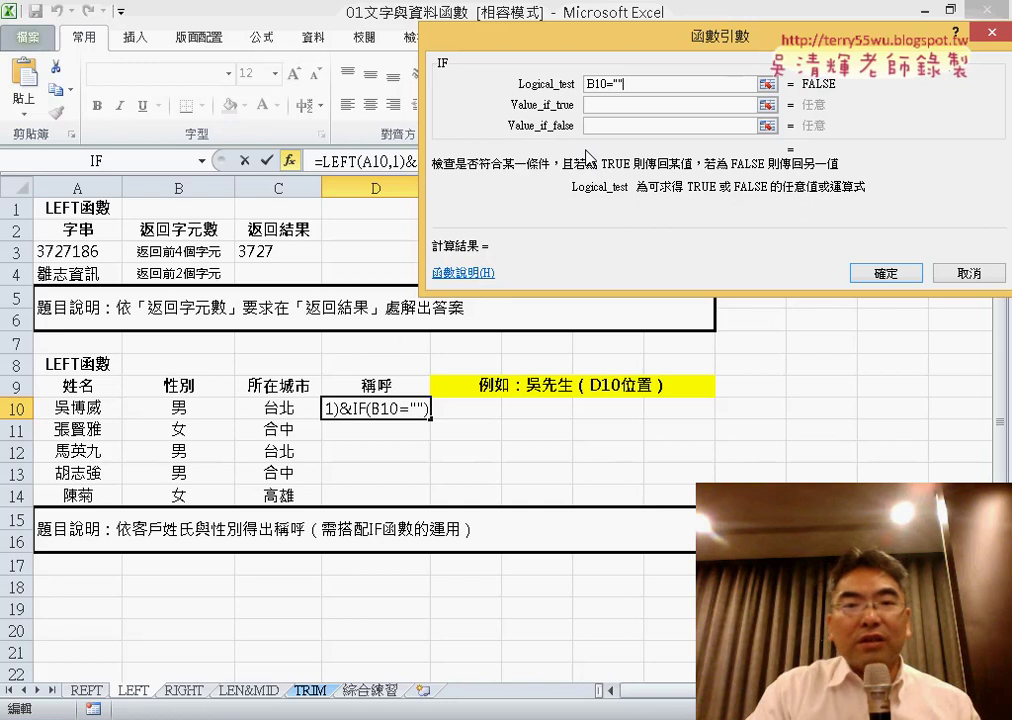
pyautogui.press('Left')
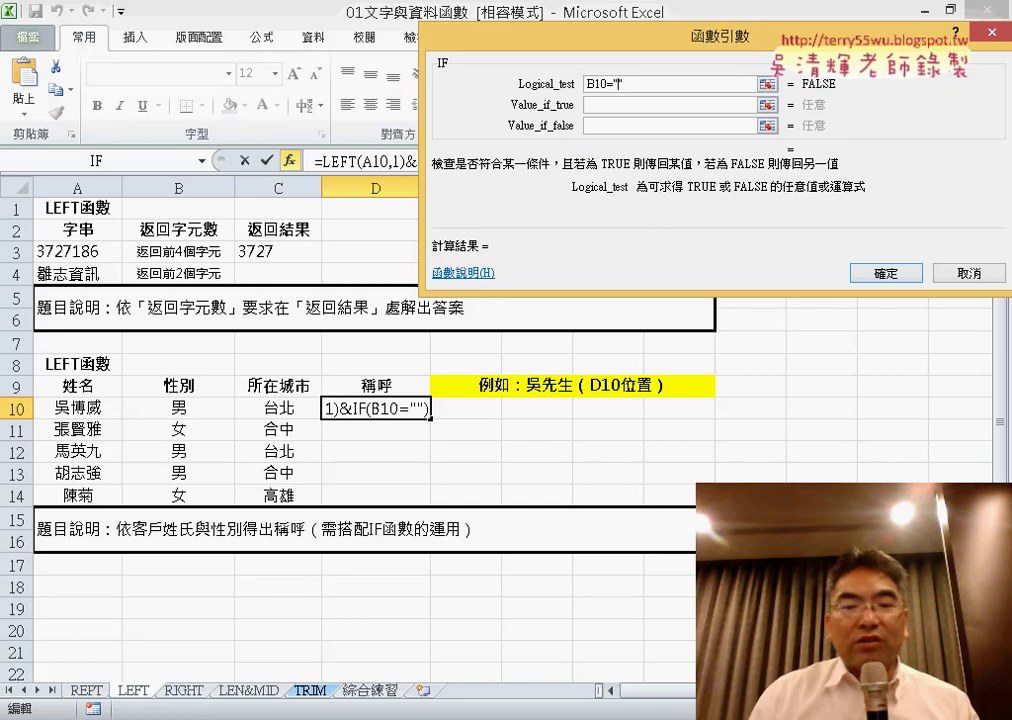
pyautogui.write('ㄋㄢ')
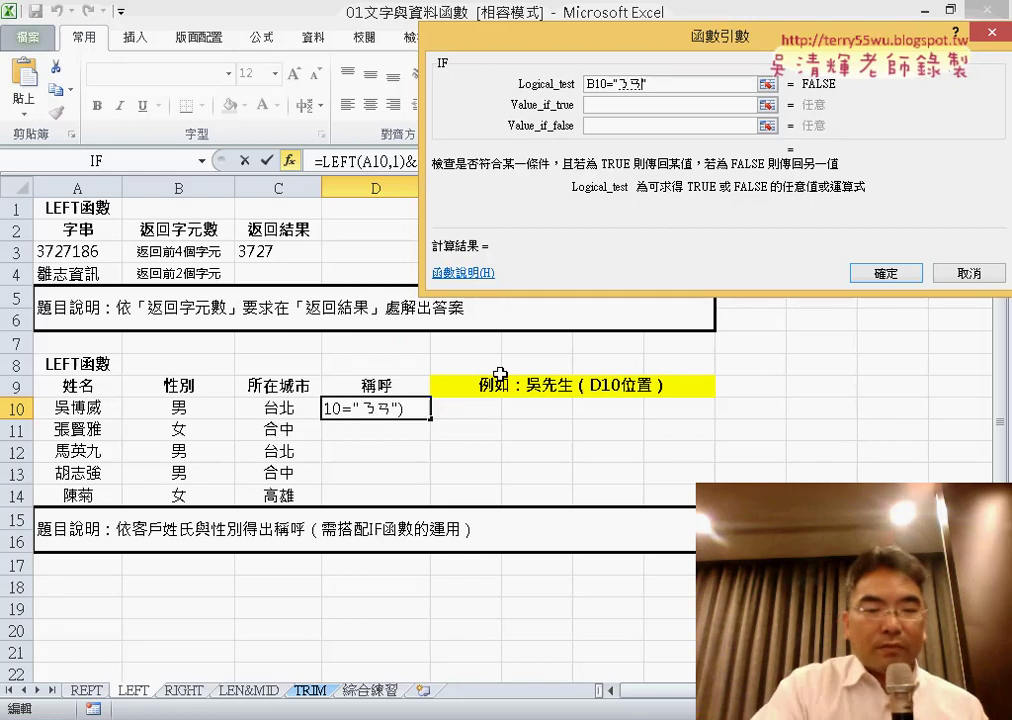
pyautogui.write('男')
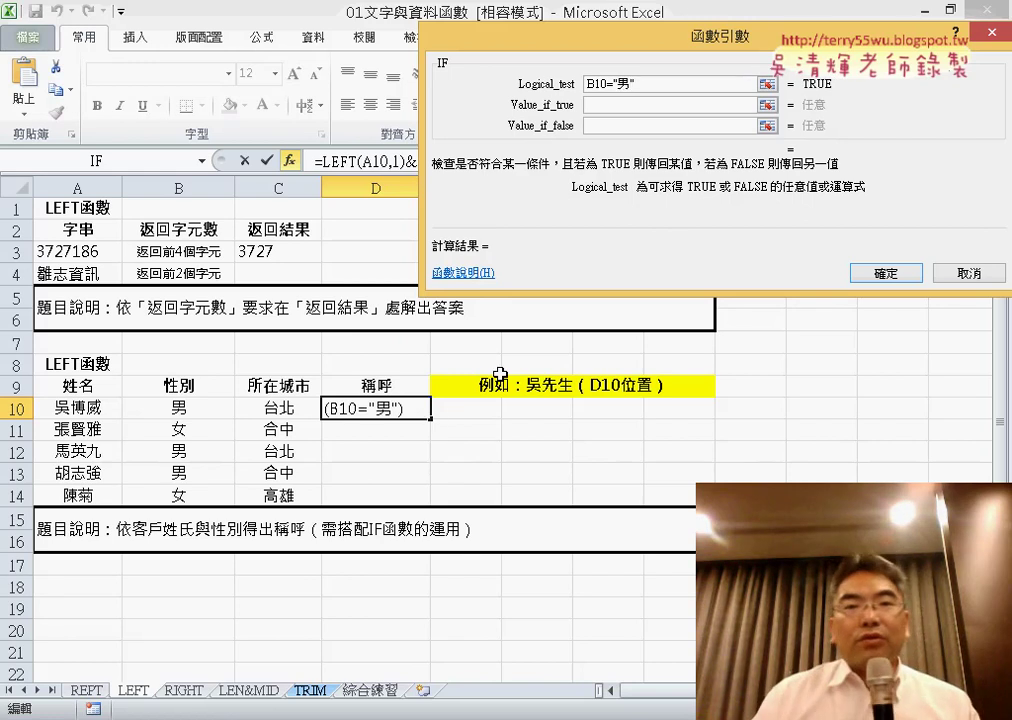
# Enter 先生 as the IF function's Value_if_true.
pyautogui.click(631, 106)
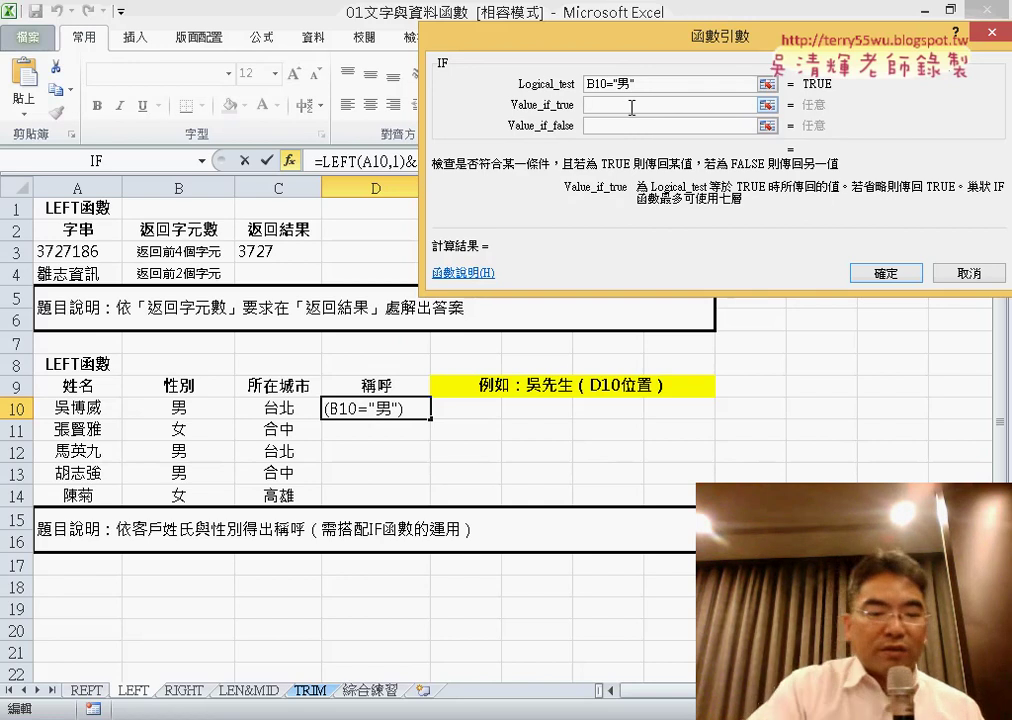
pyautogui.write('ㄒㄧㄢ')
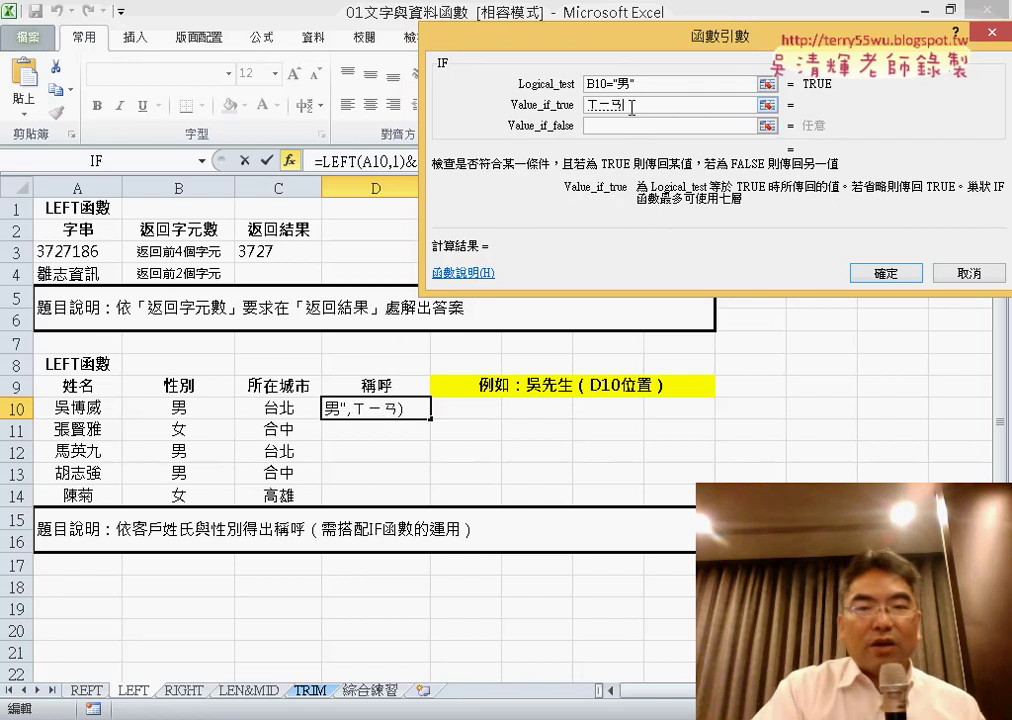
pyautogui.press('space')
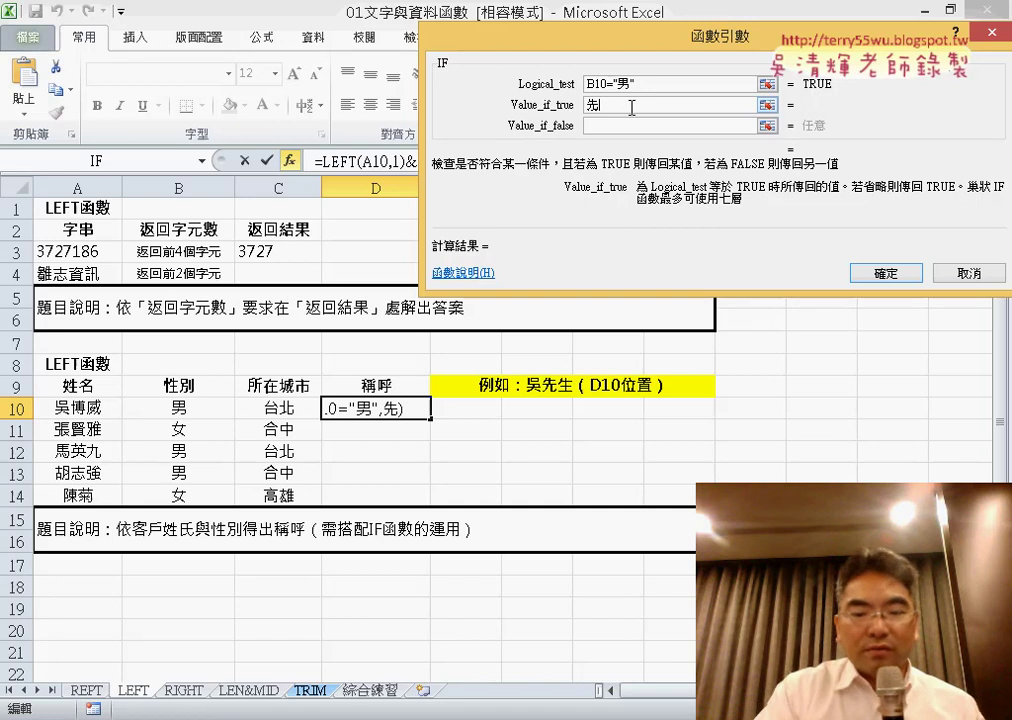
pyautogui.write('ㄕㄥ')
pyautogui.press('space')
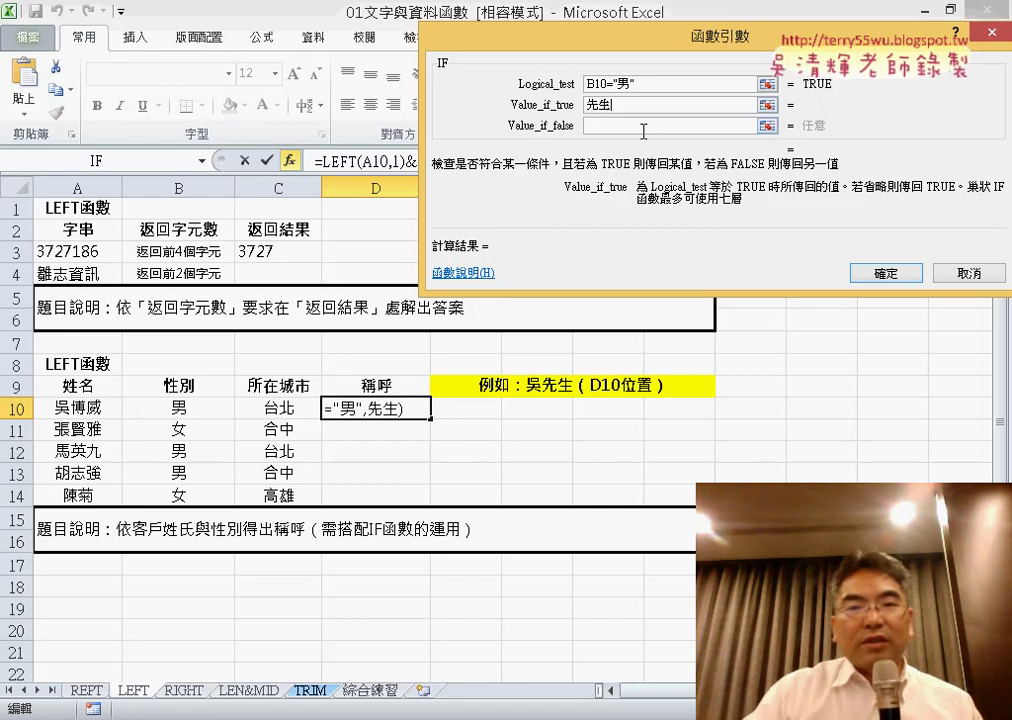
pyautogui.press('Tab')
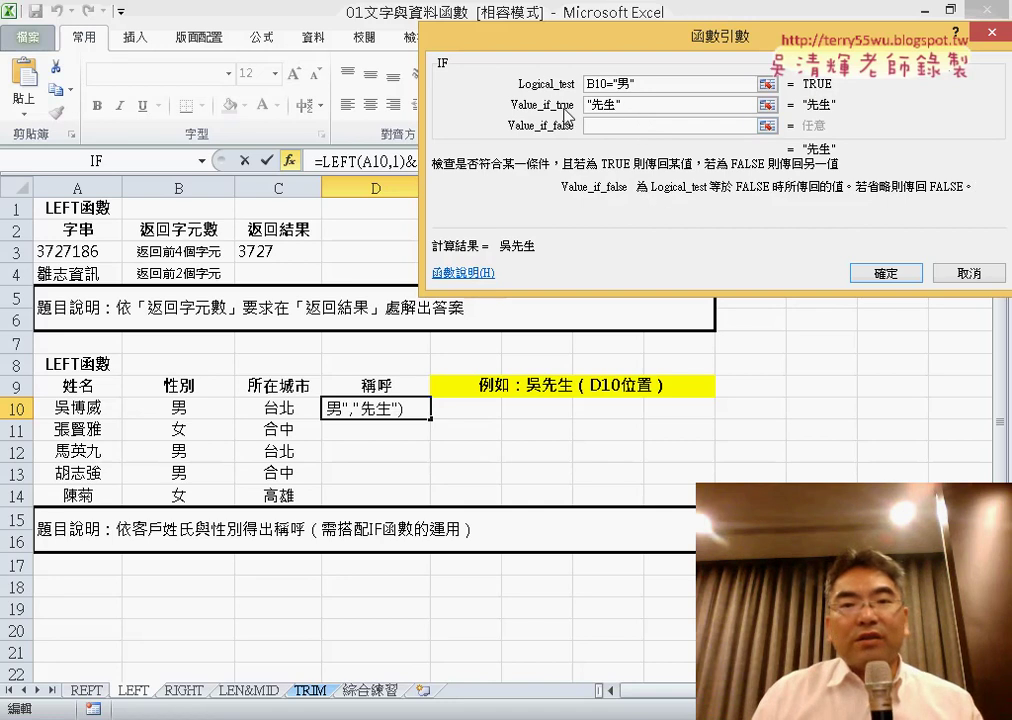
pyautogui.click(648, 84)
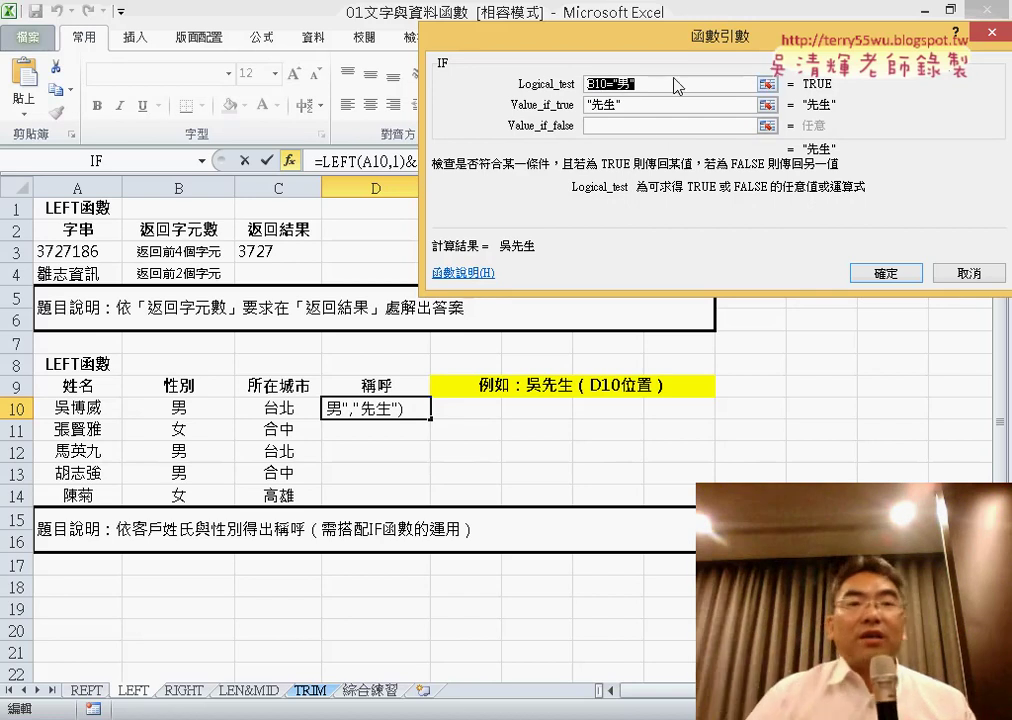
# Enter 小姐 as Value_if_false and confirm, so D10 displays 吳先生.
pyautogui.click(636, 121)
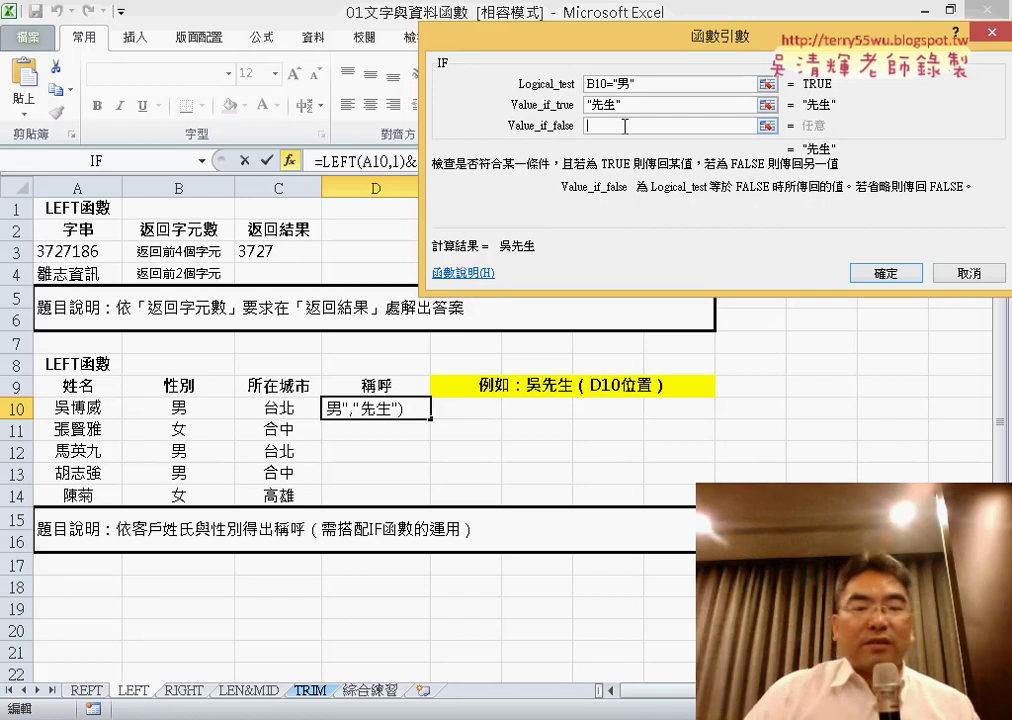
pyautogui.write('ㄒㄧㄠˇ')
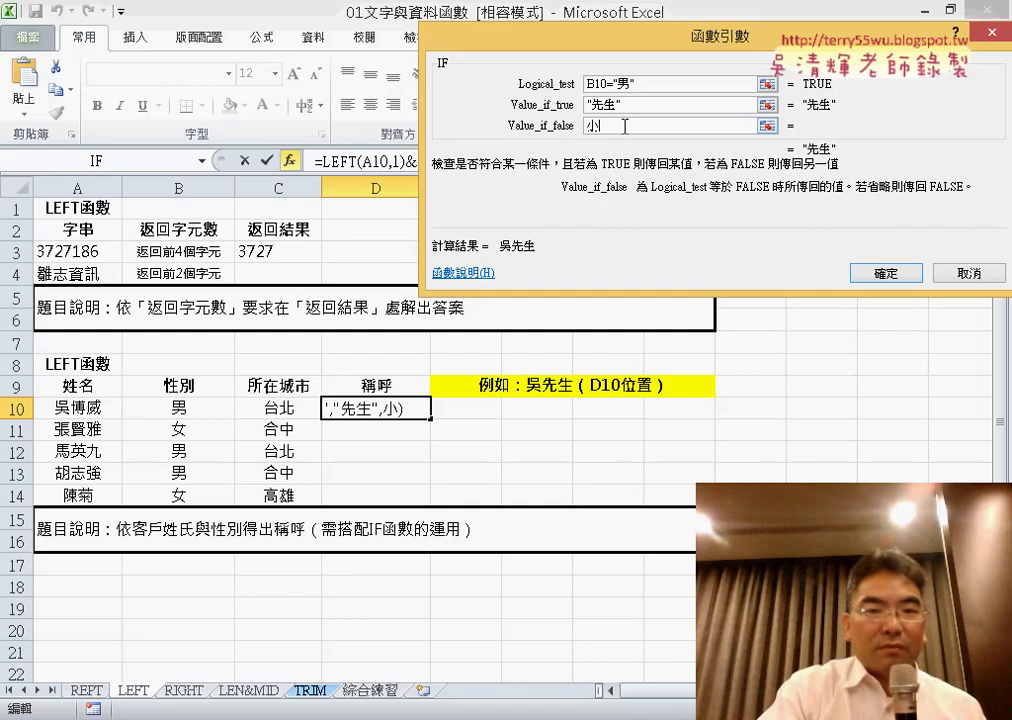
pyautogui.write('ㄐㄧㄝˇ')
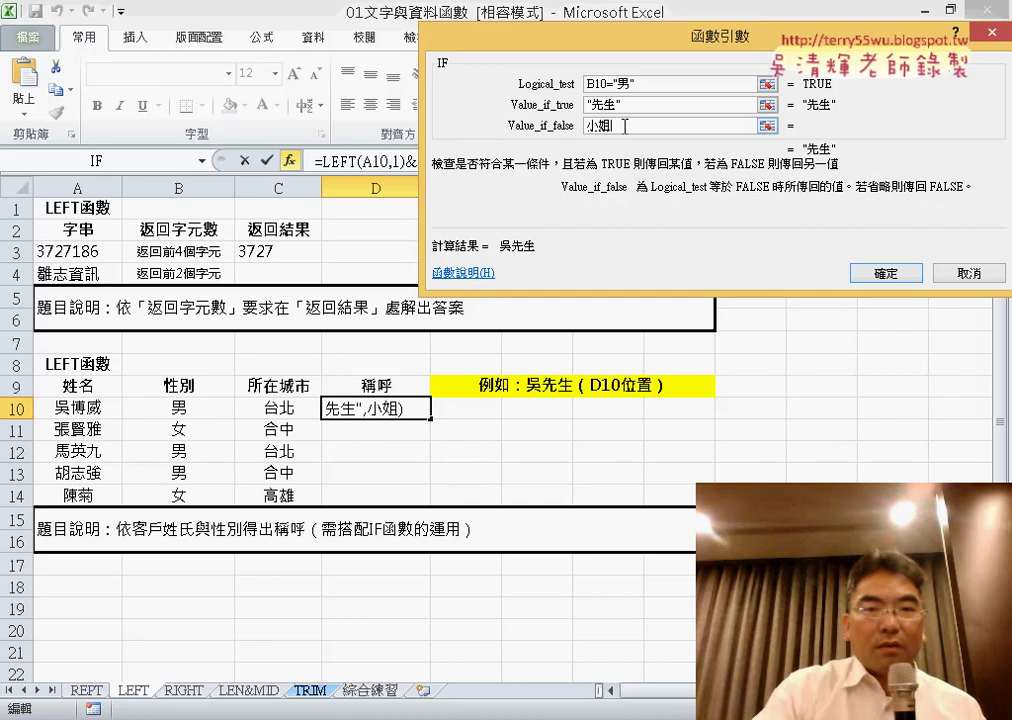
pyautogui.click(644, 105)
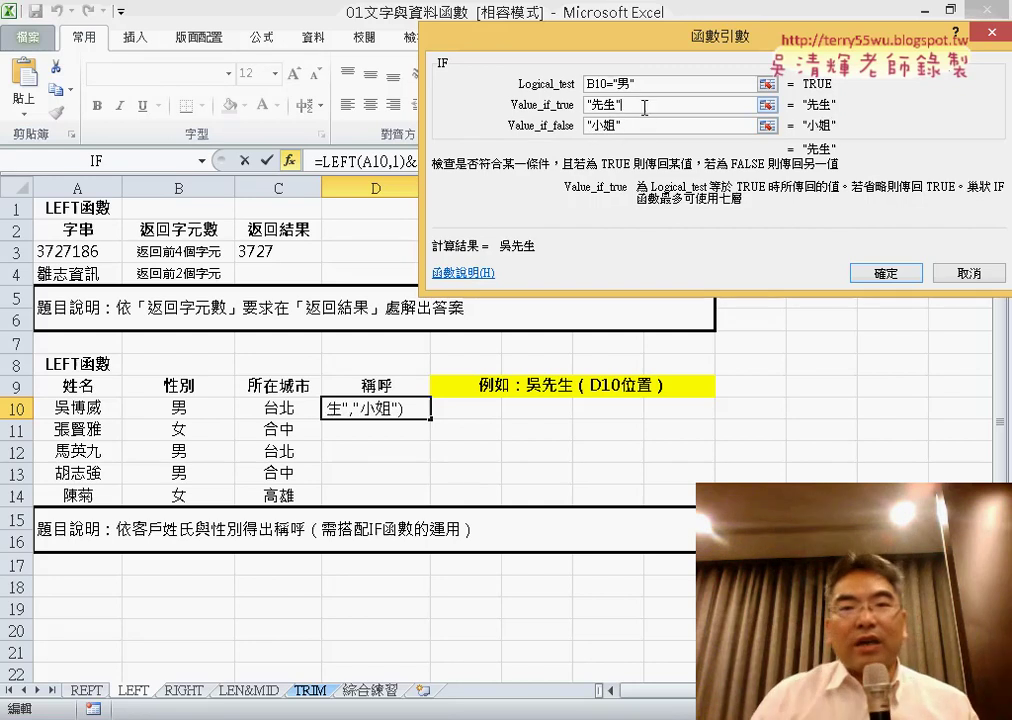
pyautogui.click(886, 273)
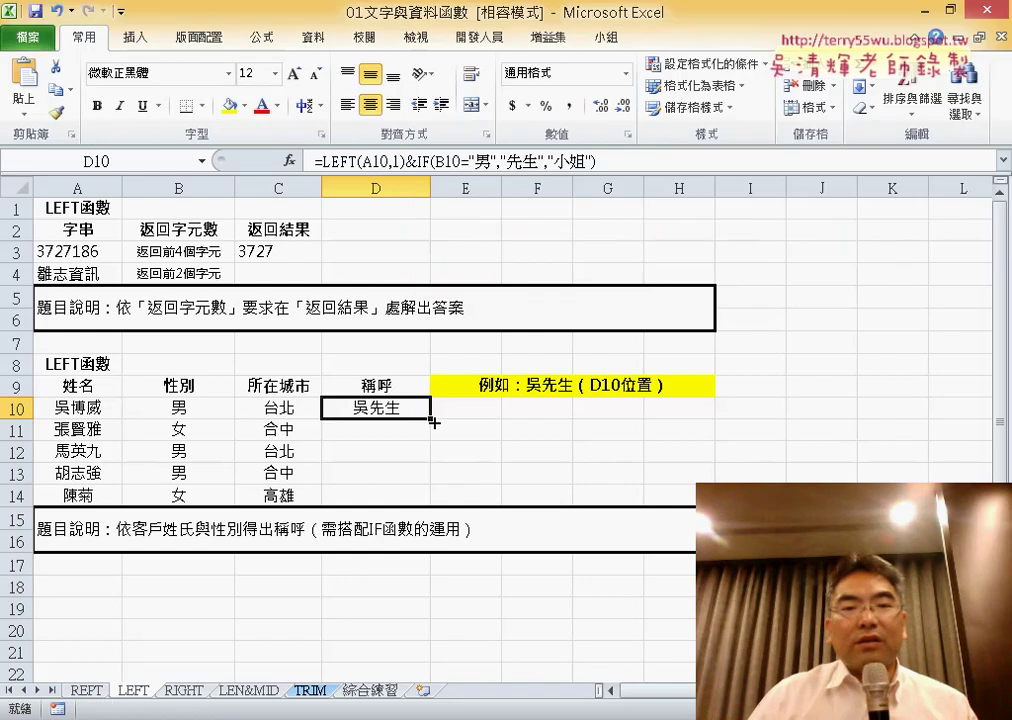
# Fill D10's salutation formula down through D14 and reopen D10's formula for editing.
pyautogui.moveTo(433, 422); pyautogui.dragTo(437, 502)
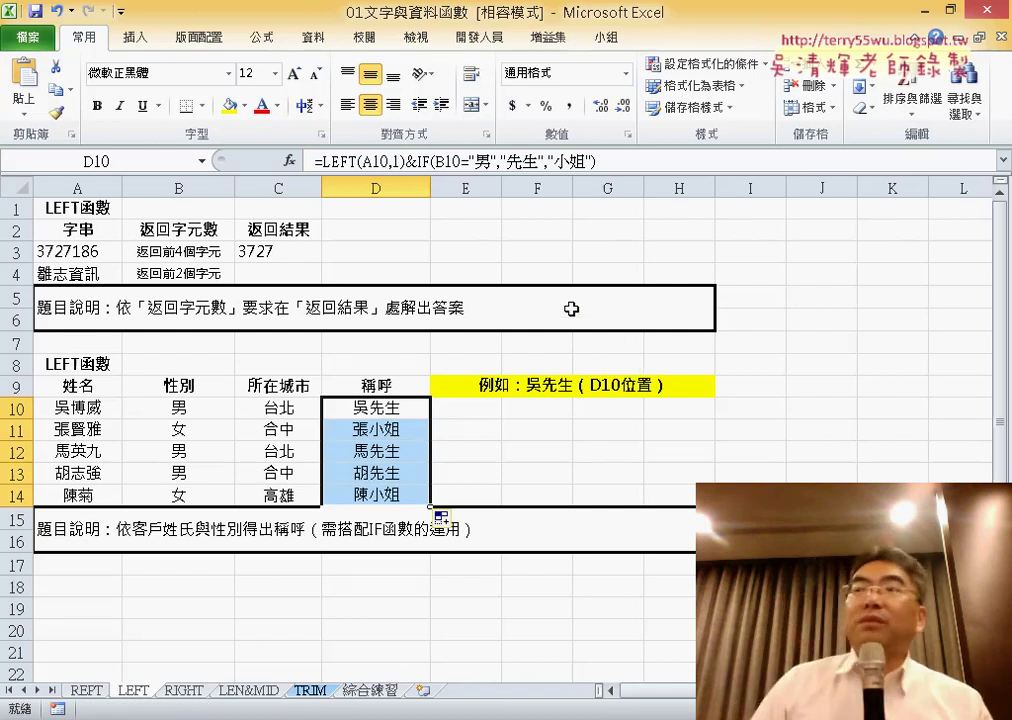
pyautogui.doubleClick(410, 161)
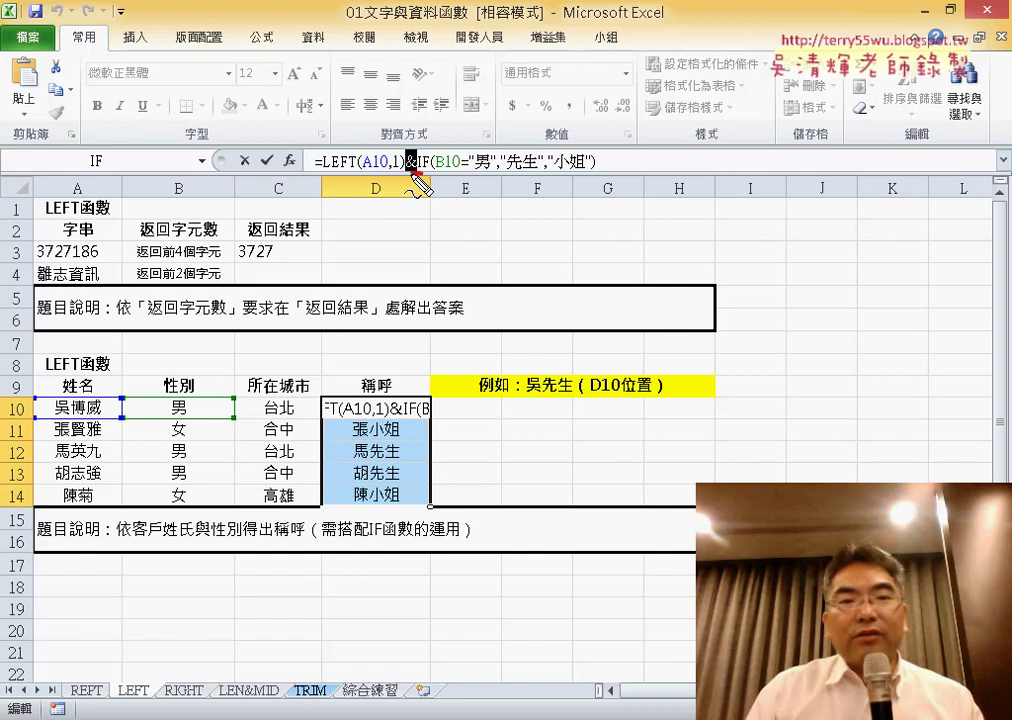
# Annotate the LEFT part and & joiner, then bring back D10's IF Function Arguments dialog.
pyautogui.moveTo(420, 174); pyautogui.dragTo(340, 175)
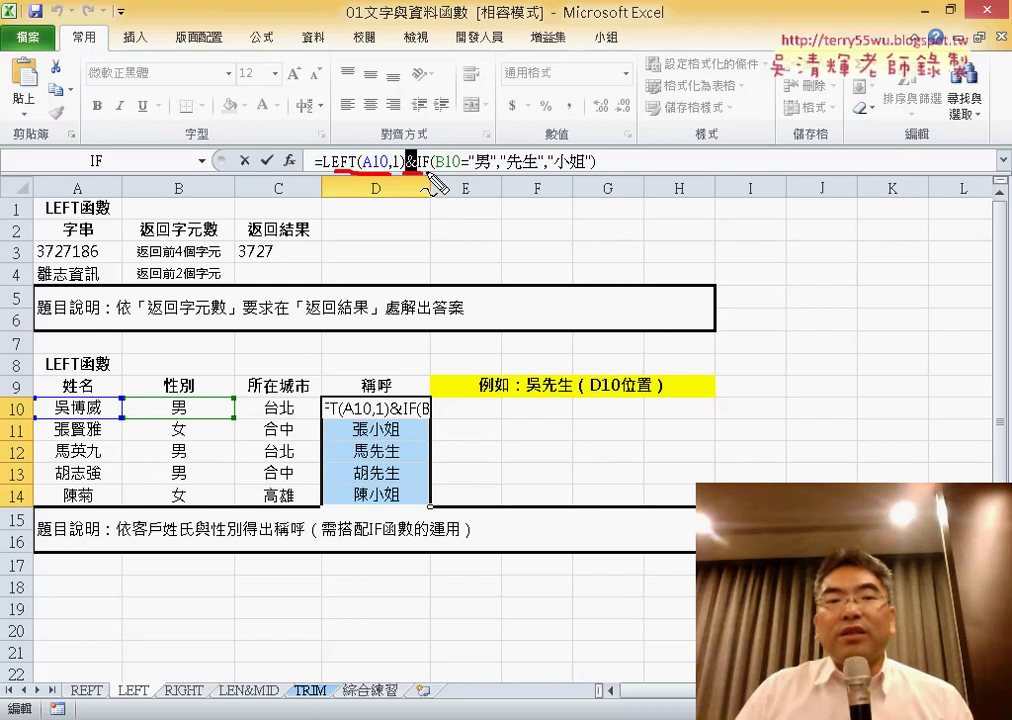
pyautogui.moveTo(212, 140); pyautogui.dragTo(205, 180)
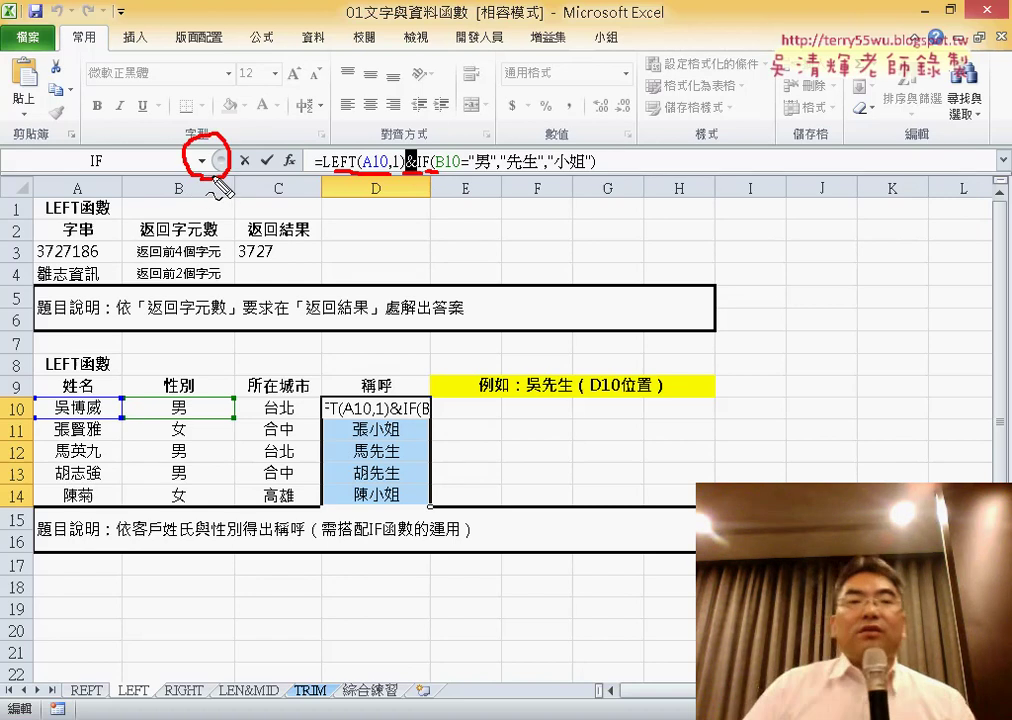
pyautogui.moveTo(418, 118)
pyautogui.mouseDown()
pyautogui.moveTo(230, 122)
pyautogui.moveTo(246, 126)
pyautogui.mouseUp()
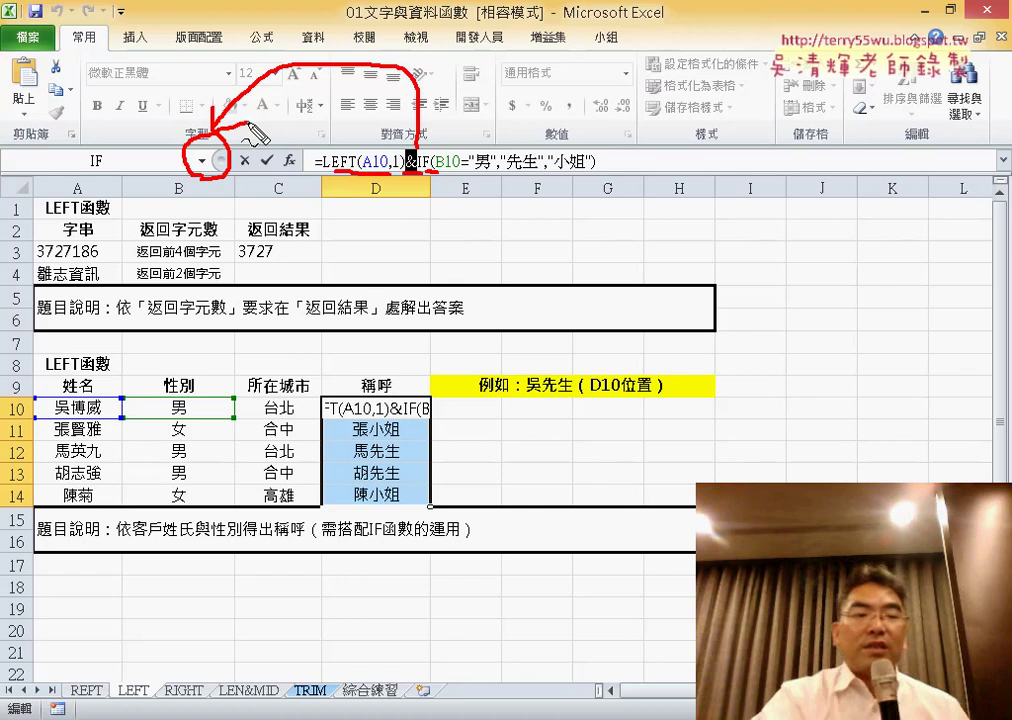
pyautogui.press('Escape')
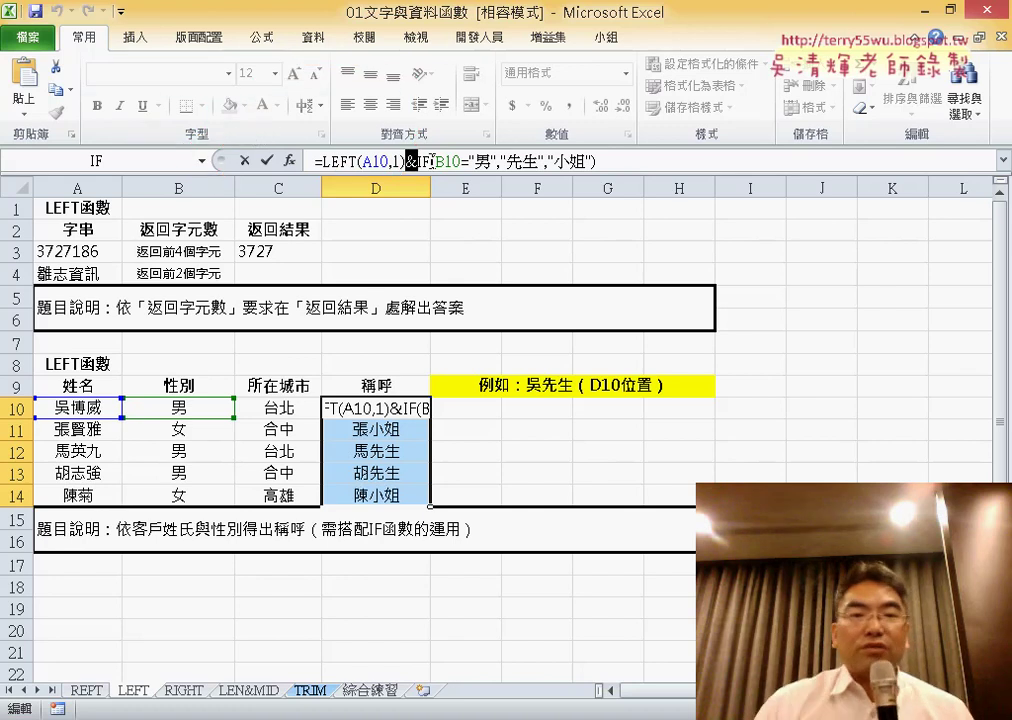
pyautogui.click(422, 161)
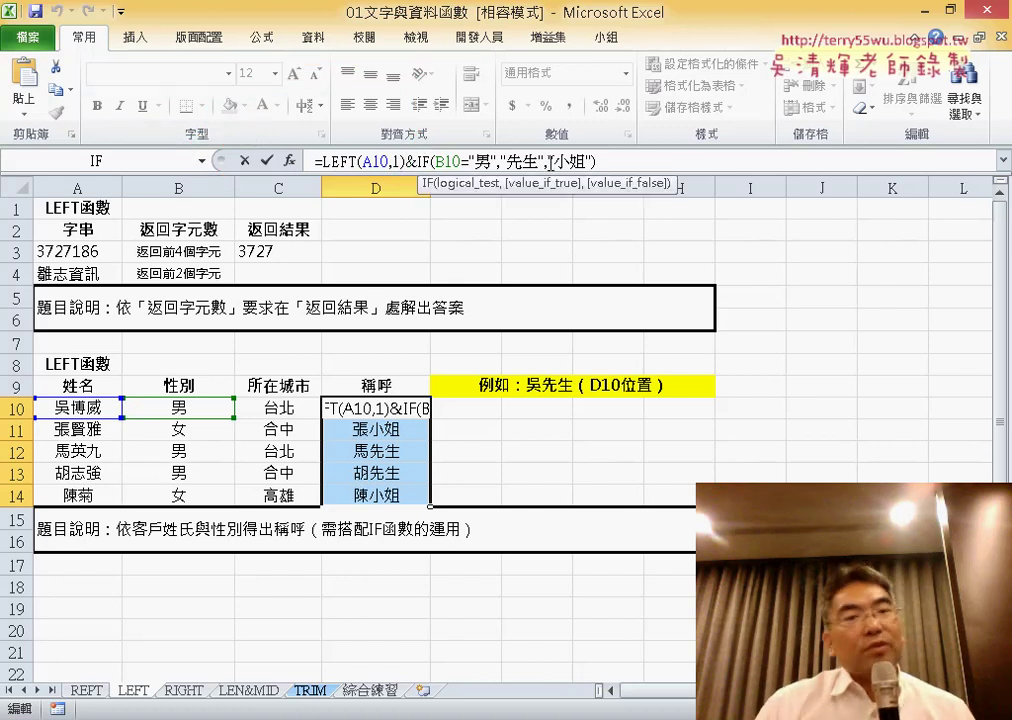
pyautogui.click(289, 160)
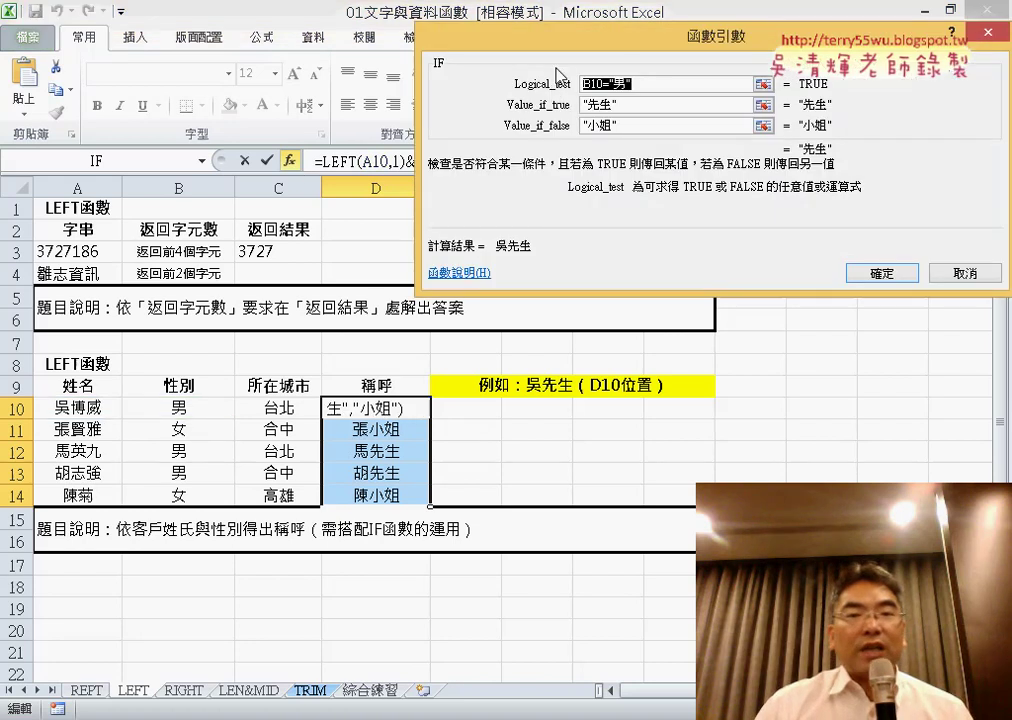
# Cancel the IF arguments dialog without changes and select D10 alone.
pyautogui.moveTo(500, 280); pyautogui.dragTo(576, 197)
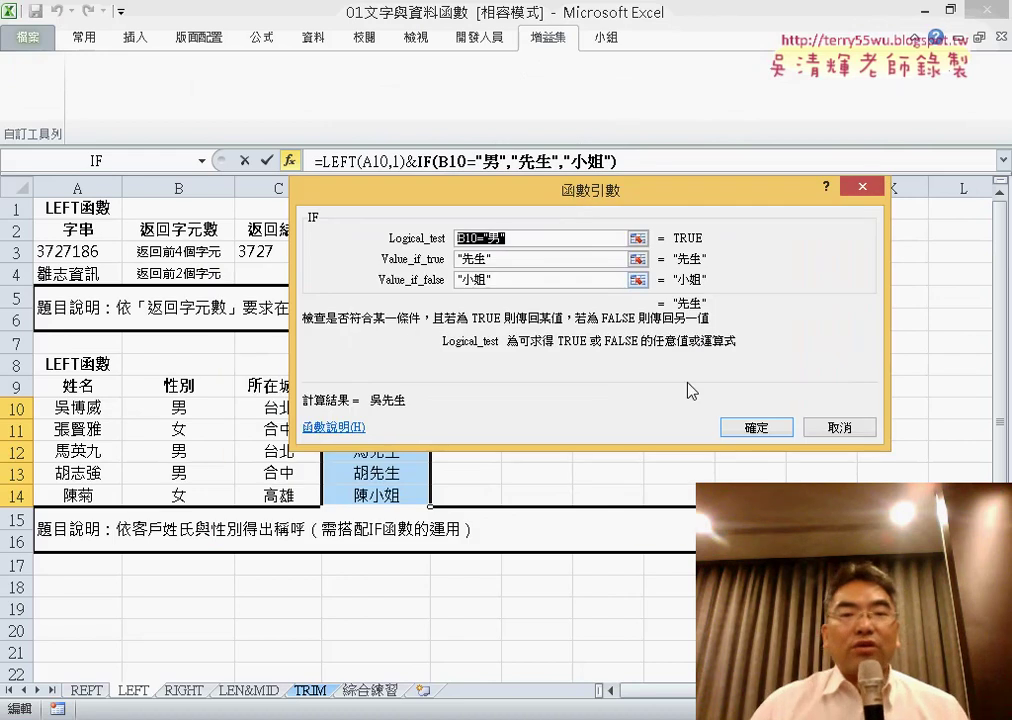
pyautogui.click(840, 427)
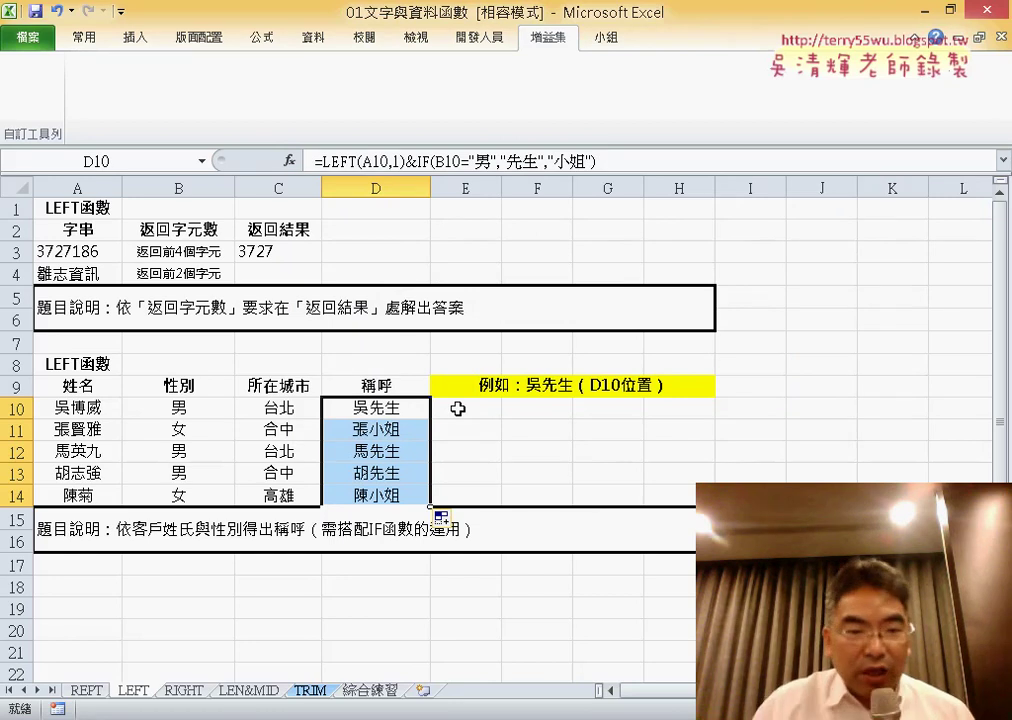
pyautogui.click(377, 412)
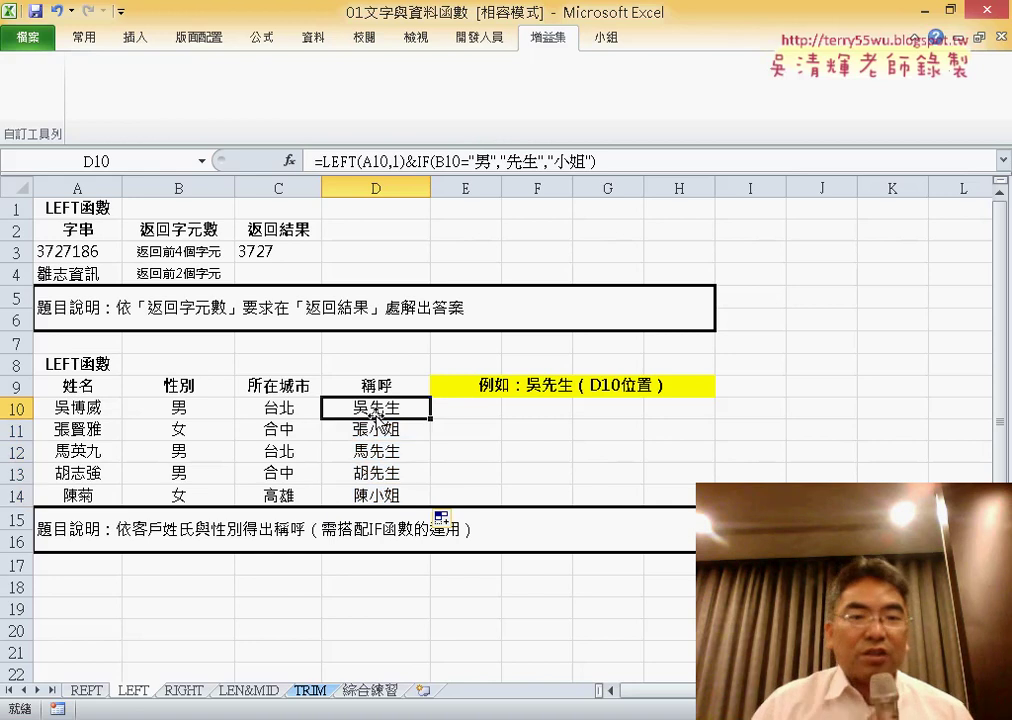